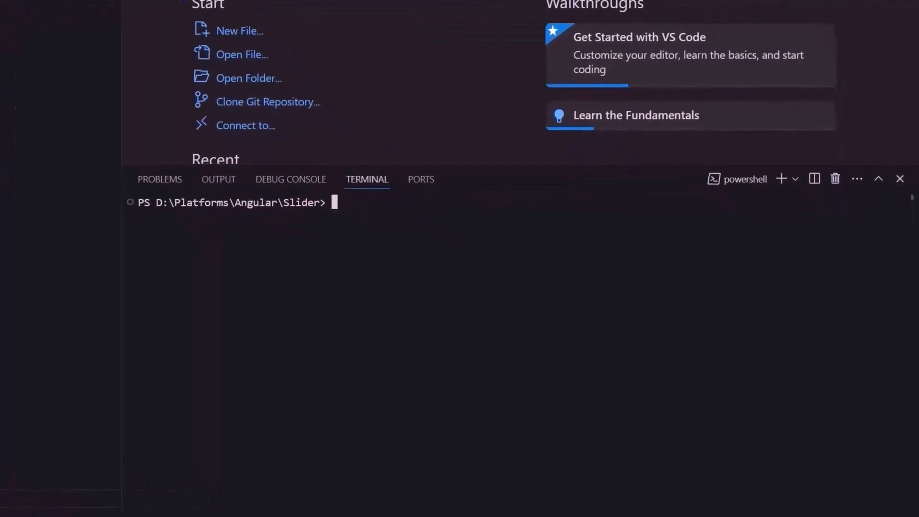
text(npm install -g )
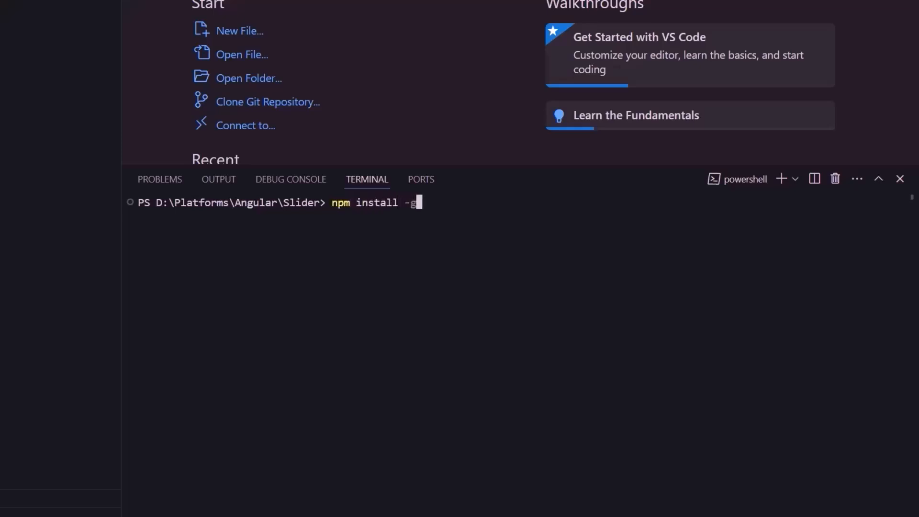
text(@angular/cli)
key(Return)
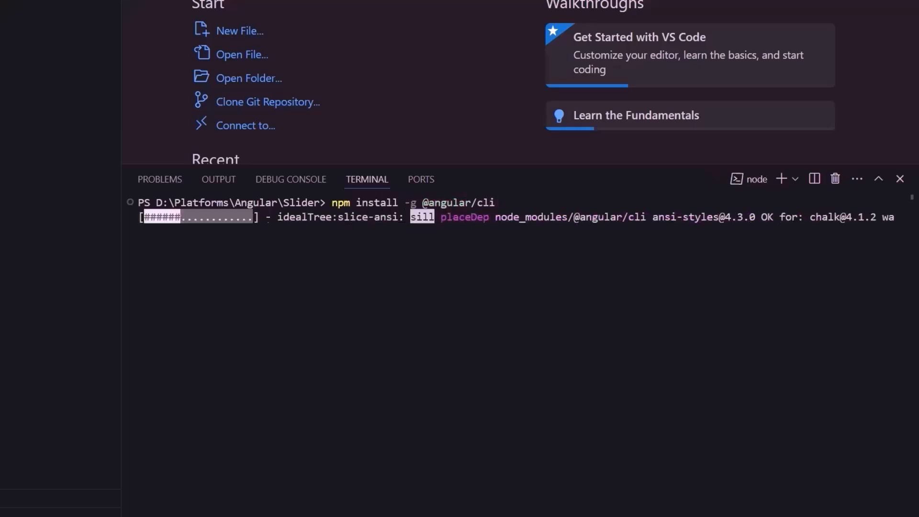
text(ng new )
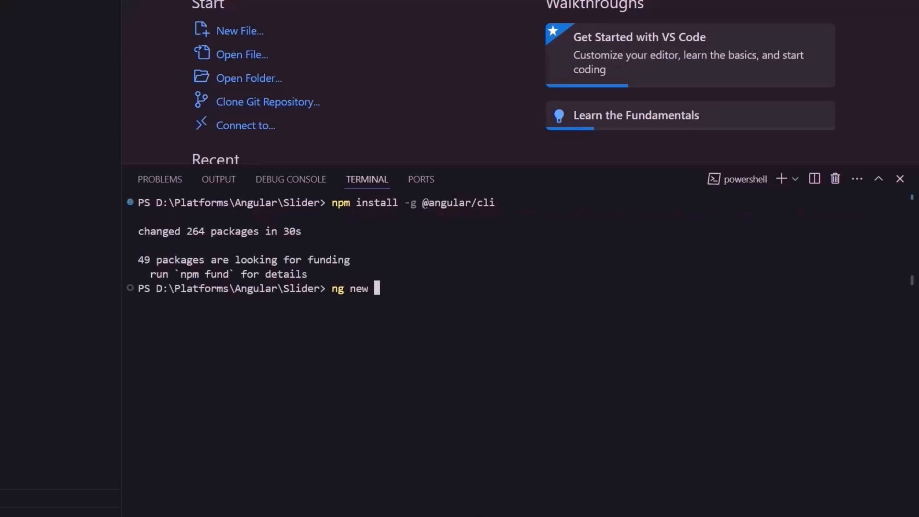
text(myangularapp)
key(Return)
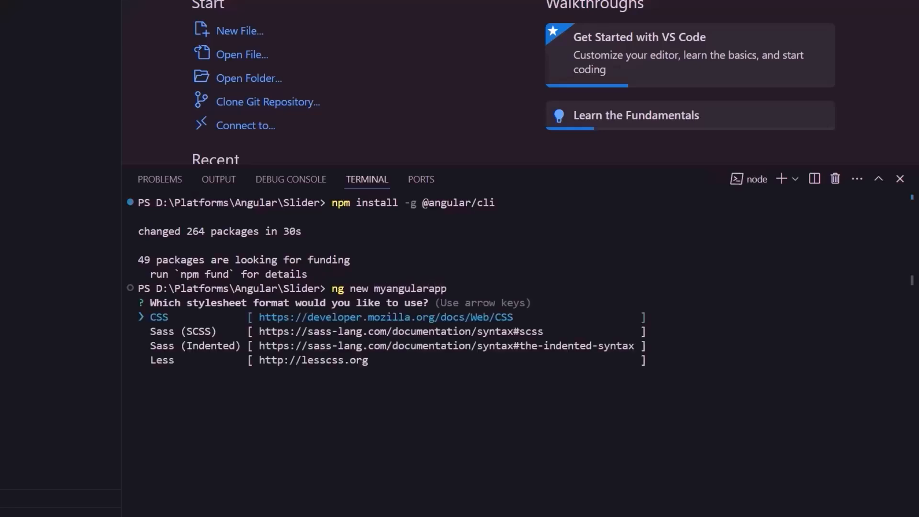
key(Return)
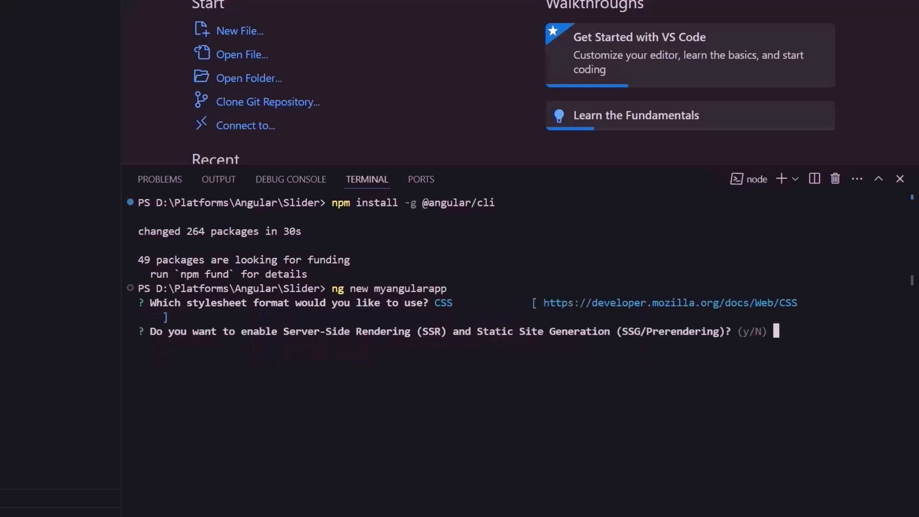
key(Return)
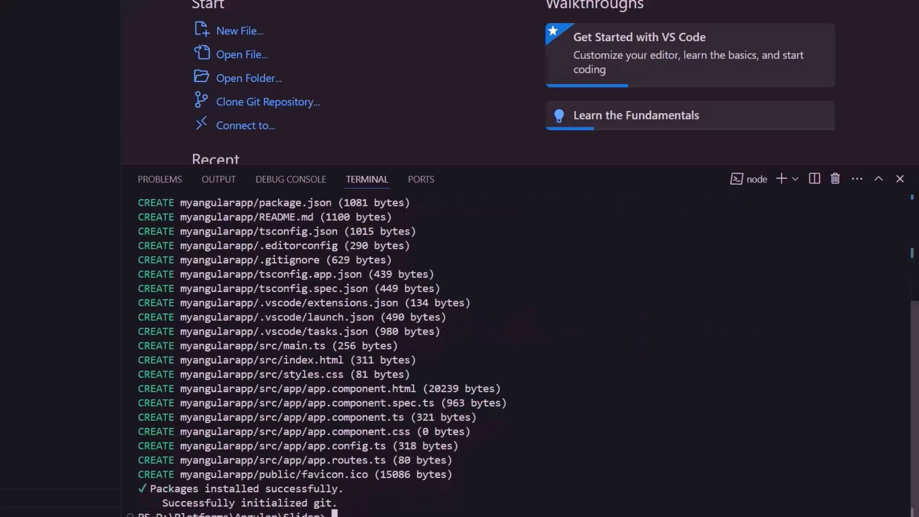
text(cd myangularapp)
key(Return)
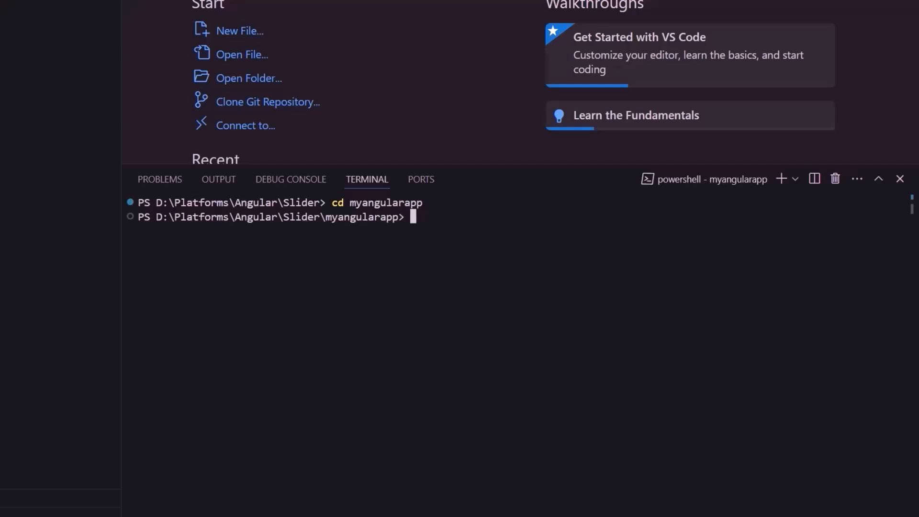
text(npm install @syncfusion/ej2-angular-inputs )
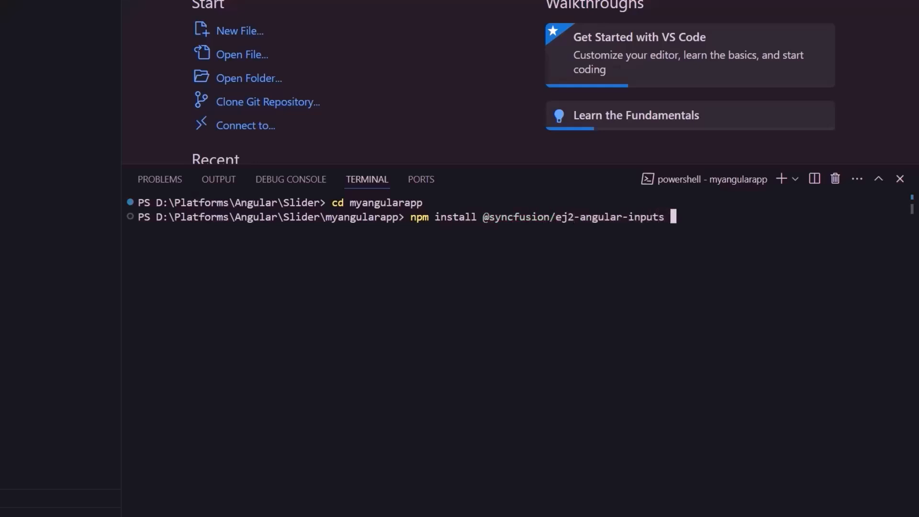
text(--save)
key(Return)
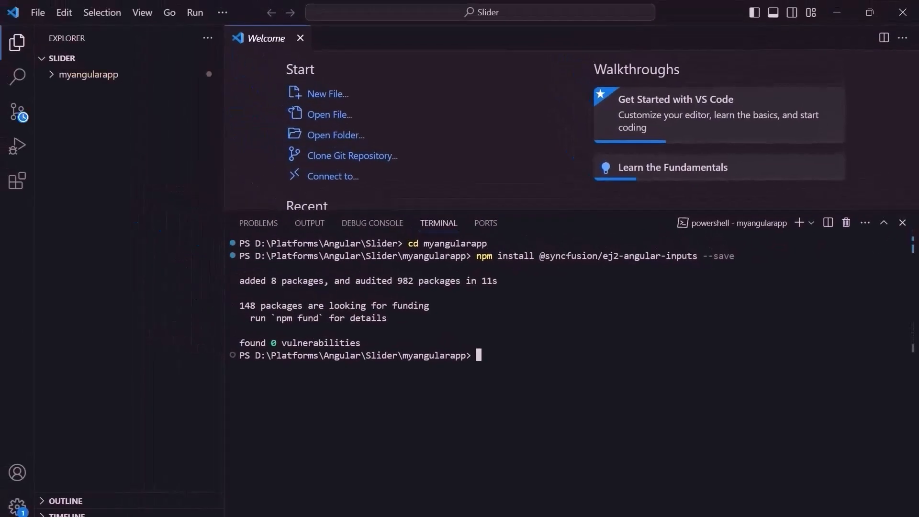
Navigate to src/main.ts in the project and begin a new line below its imports
key(ctrl+grave)
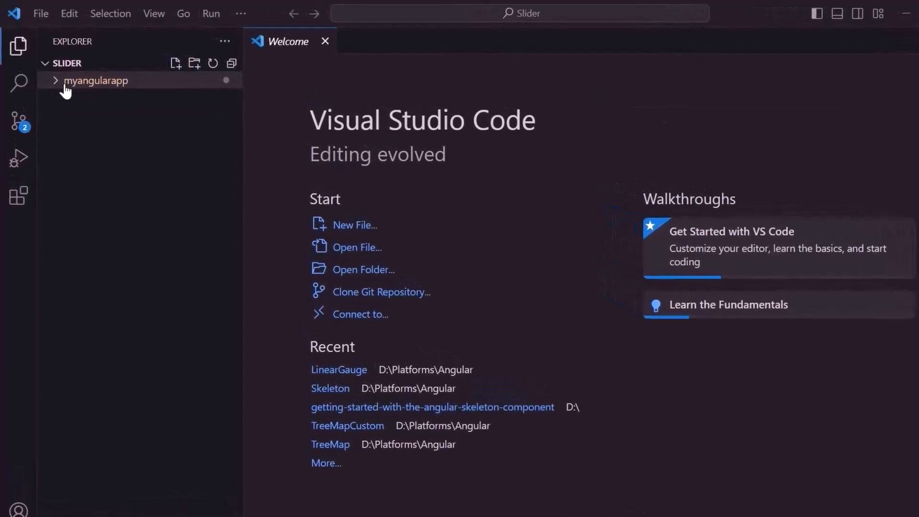
click(66, 81)
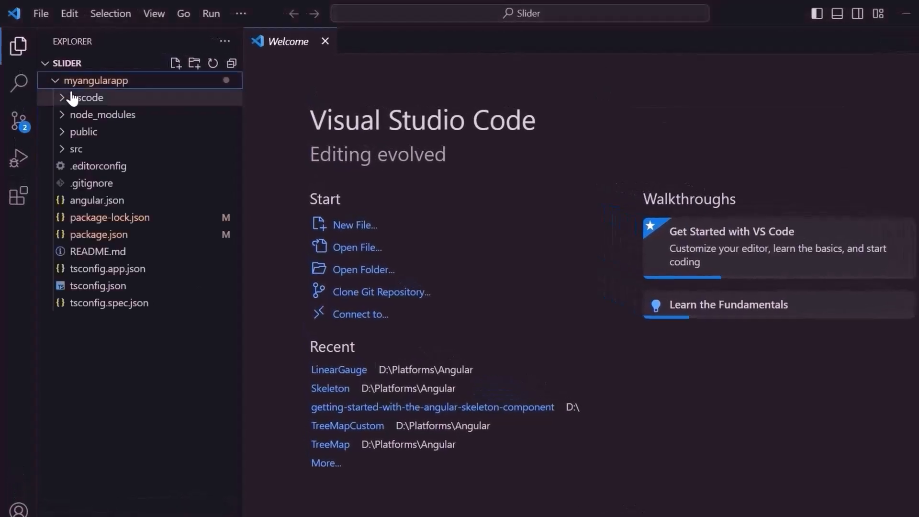
click(75, 149)
click(92, 200)
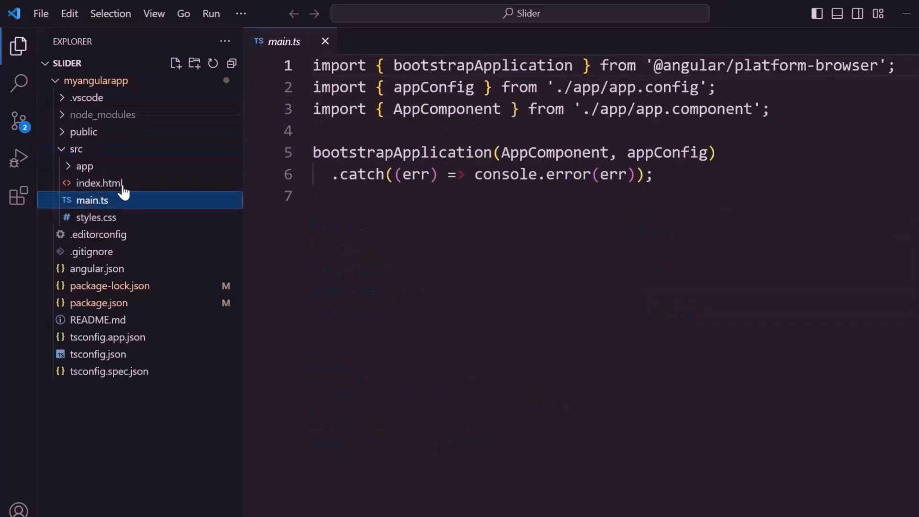
click(791, 109)
key(Return)
text(impo)
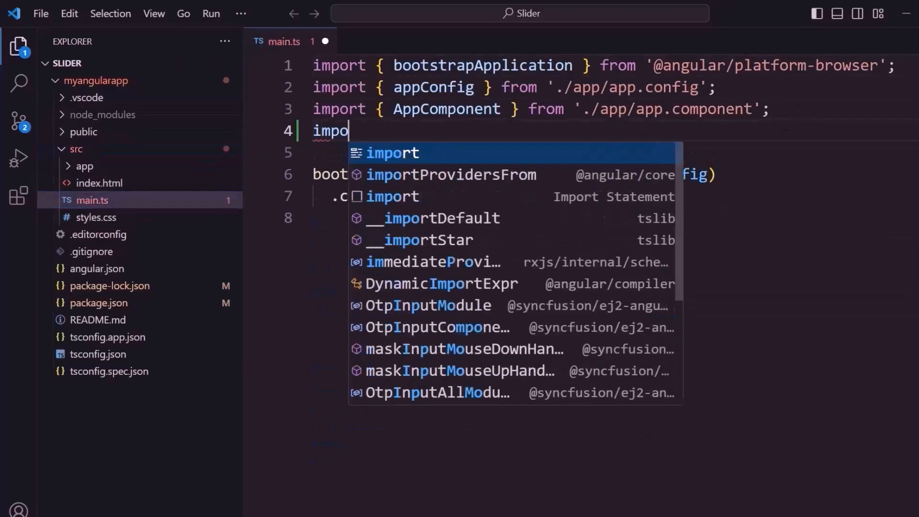
text(rt { registerLicense)
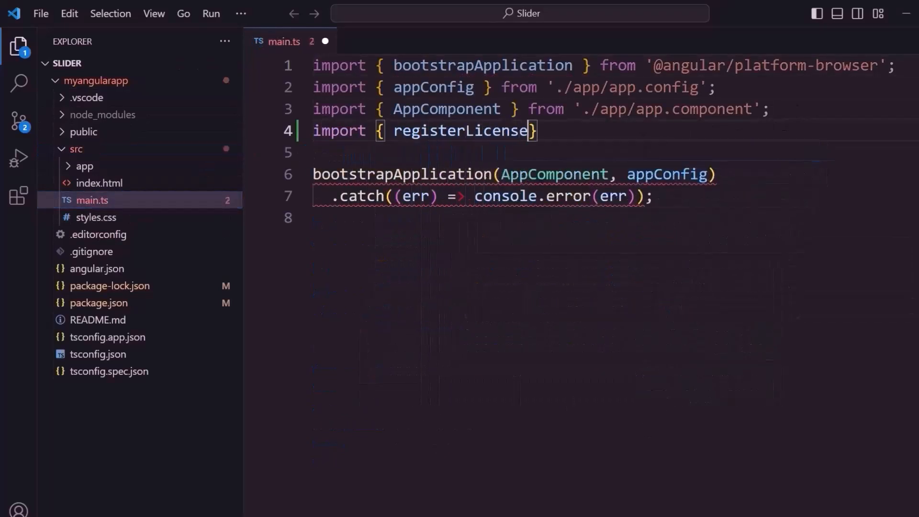
key(End)
text(from )
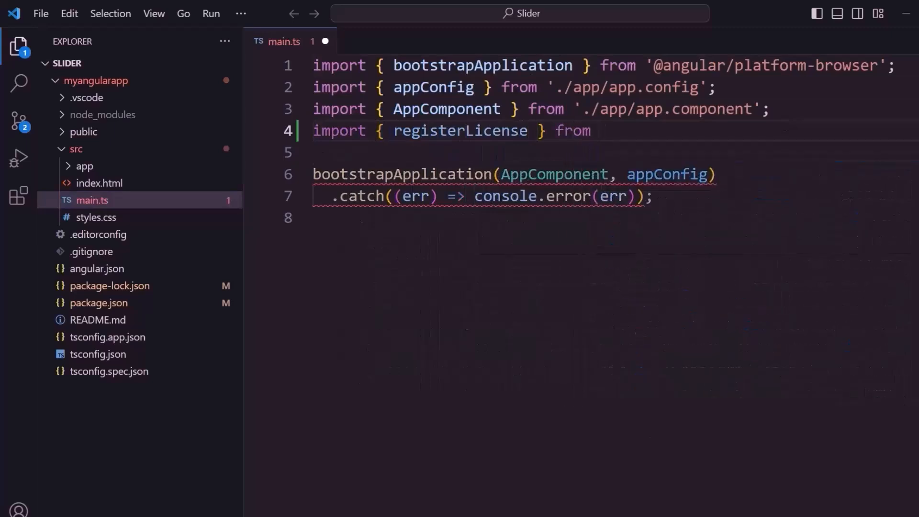
text('@syncfusion/ej2-base)
key(End)
text(;)
key(Return)
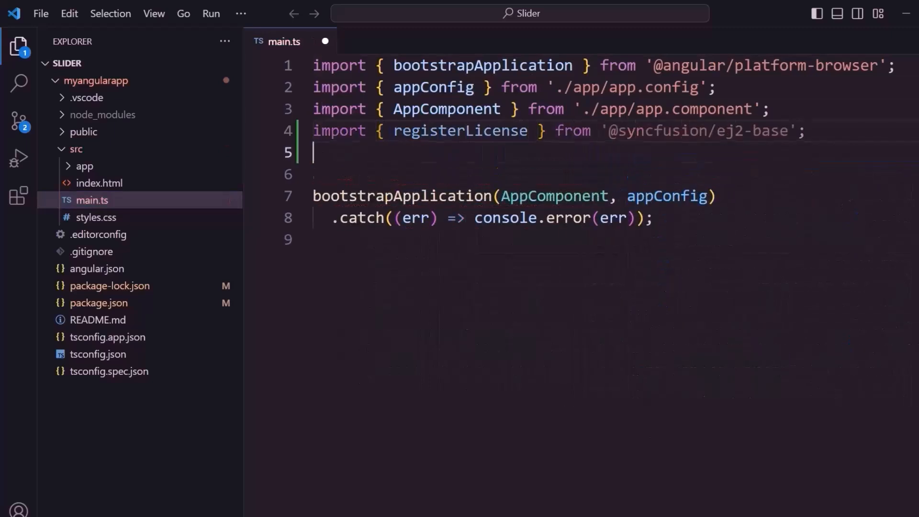
text(registerLicense('Your License )
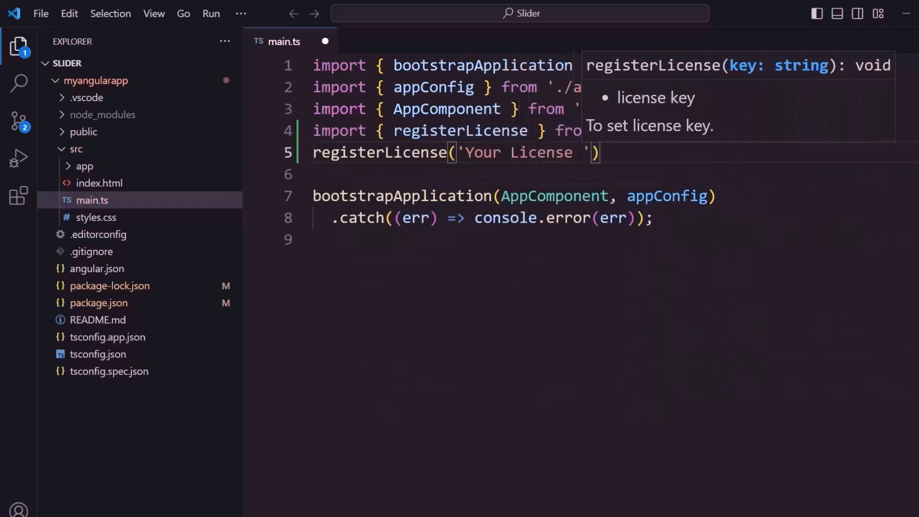
text(Key)
key(Escape)
key(End)
text(;)
key(ctrl+s)
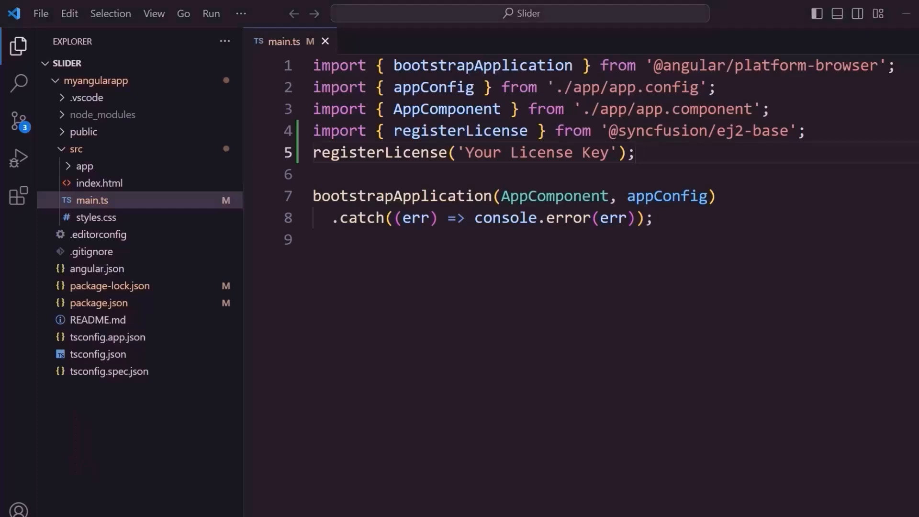
click(85, 166)
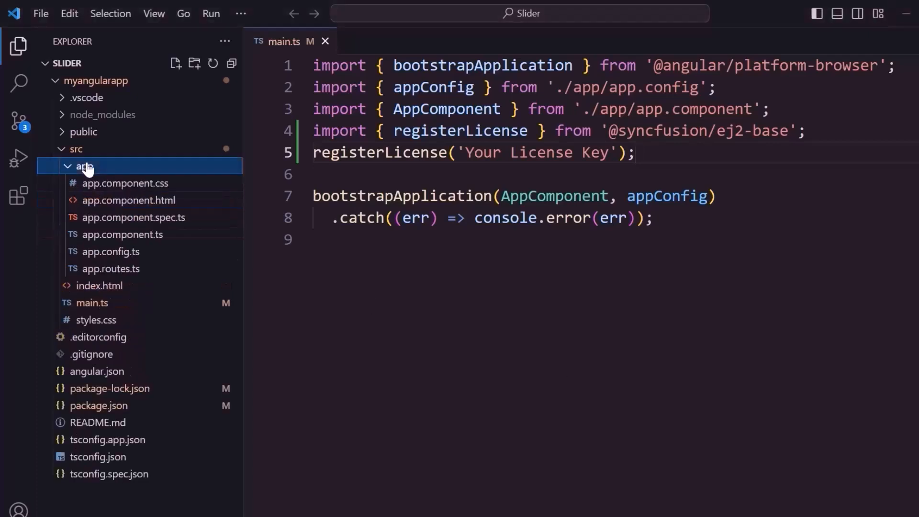
click(122, 234)
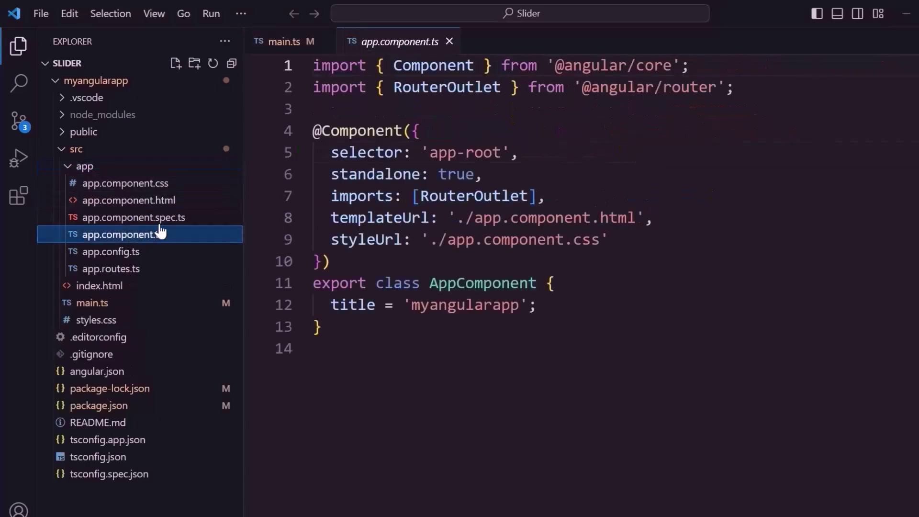
click(760, 88)
key(Return)
text(impo)
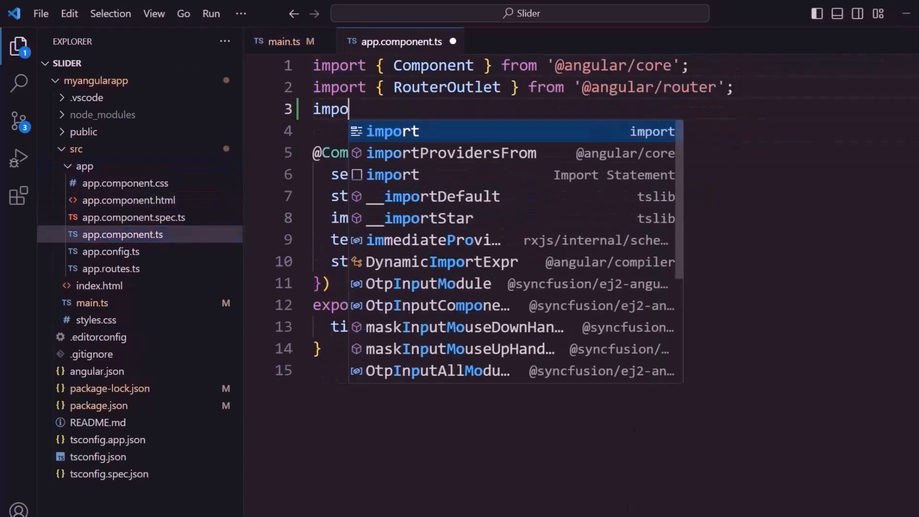
text(rt { SliderModule )
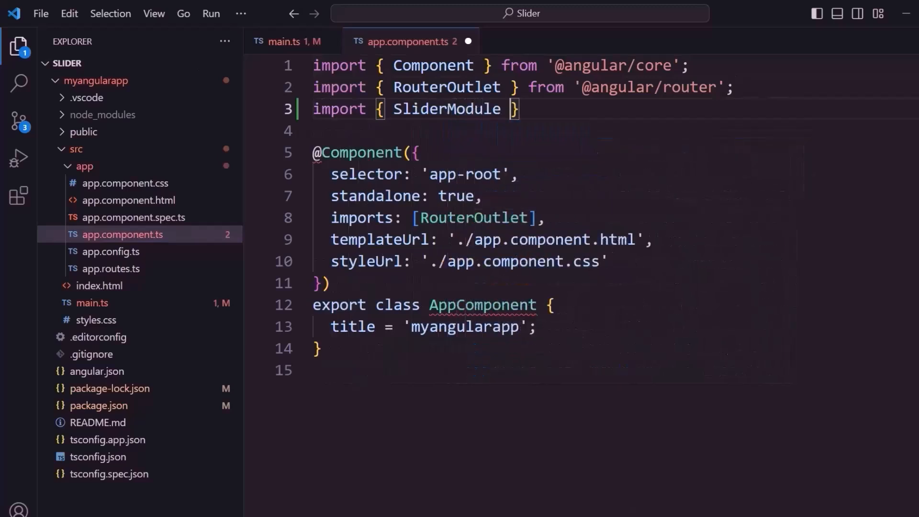
text(} from '@syn)
key(Return)
text(;)
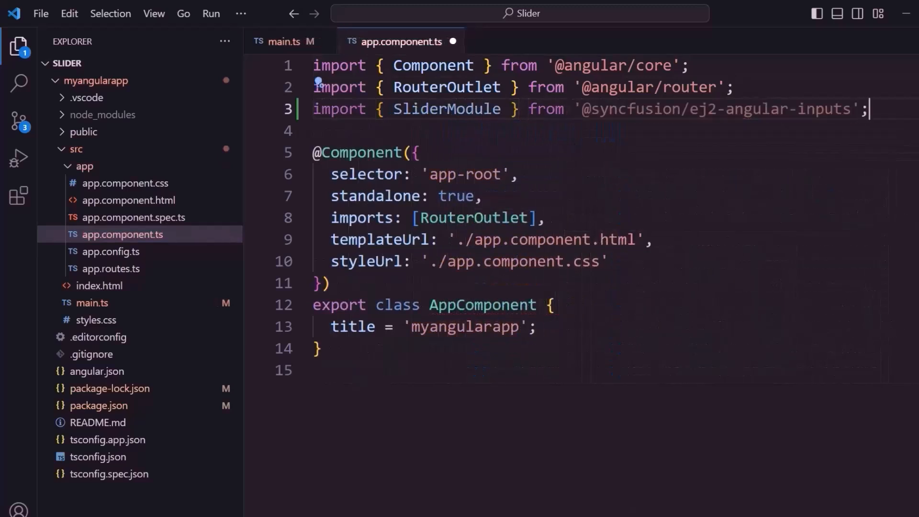
click(528, 217)
text(, Sli)
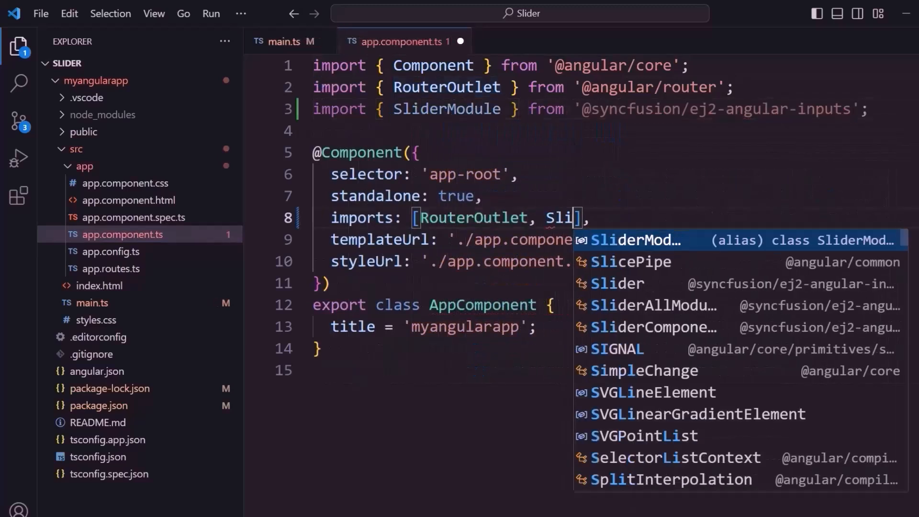
key(Return)
key(ctrl+s)
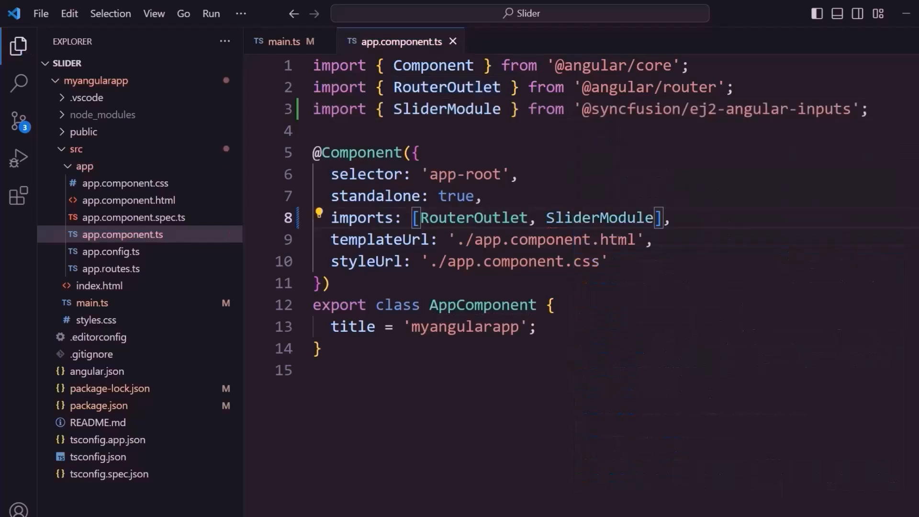
click(96, 320)
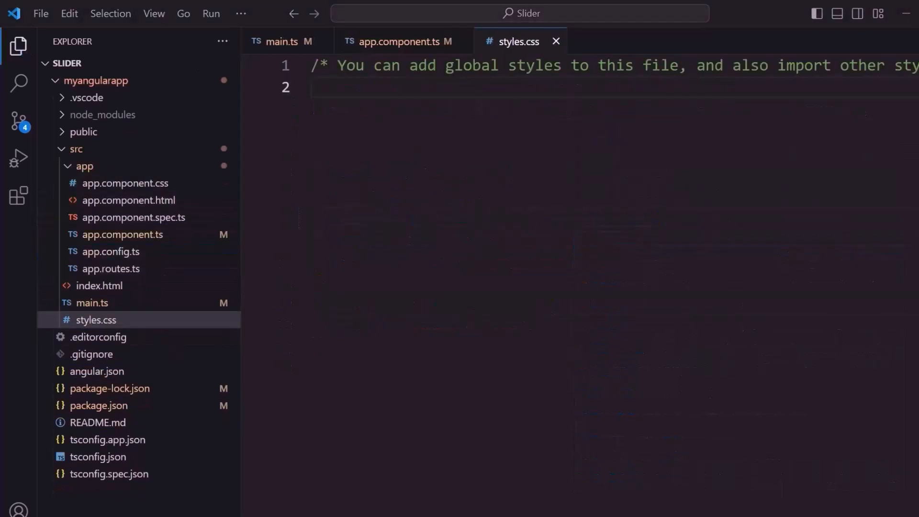
click(368, 94)
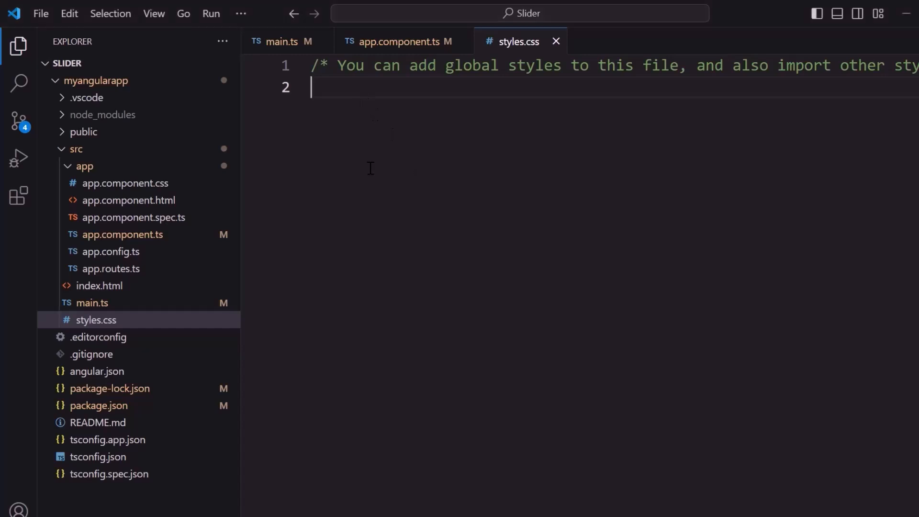
key(ctrl+v)
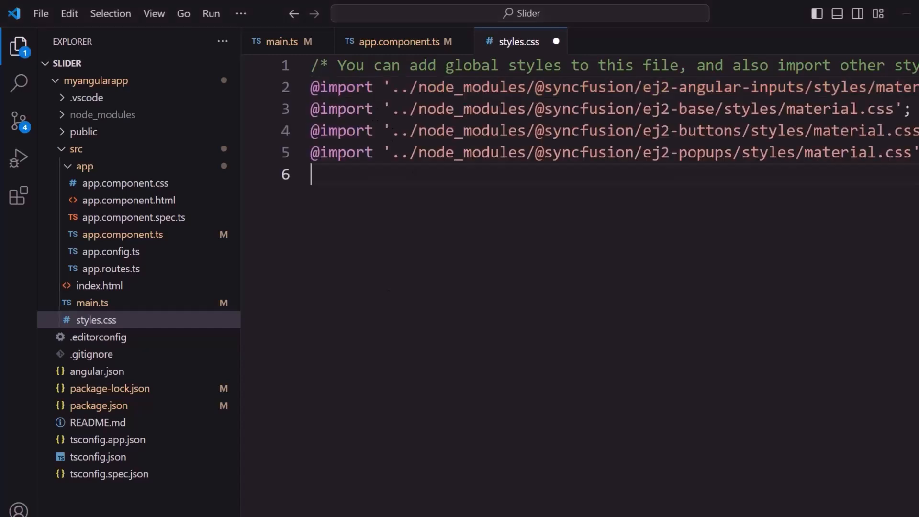
key(ctrl+s)
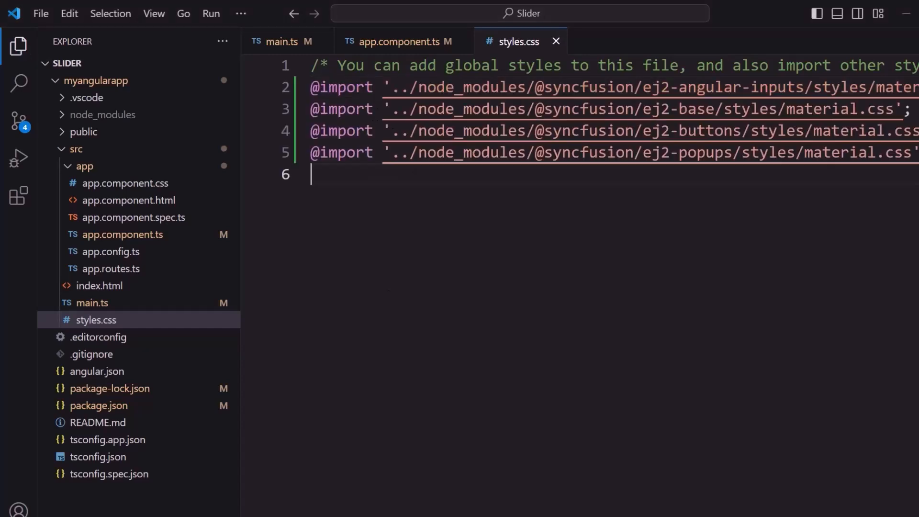
scroll(574, 144, right, 3)
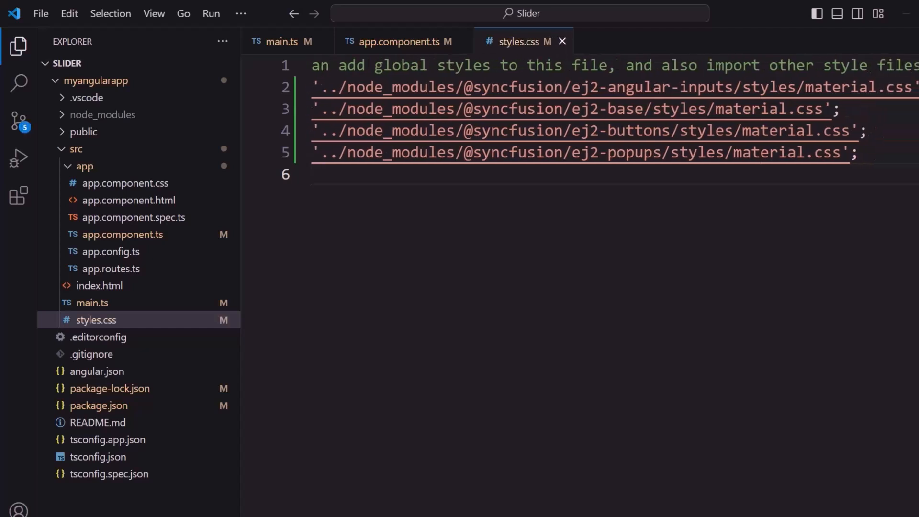
scroll(574, 144, left, 3)
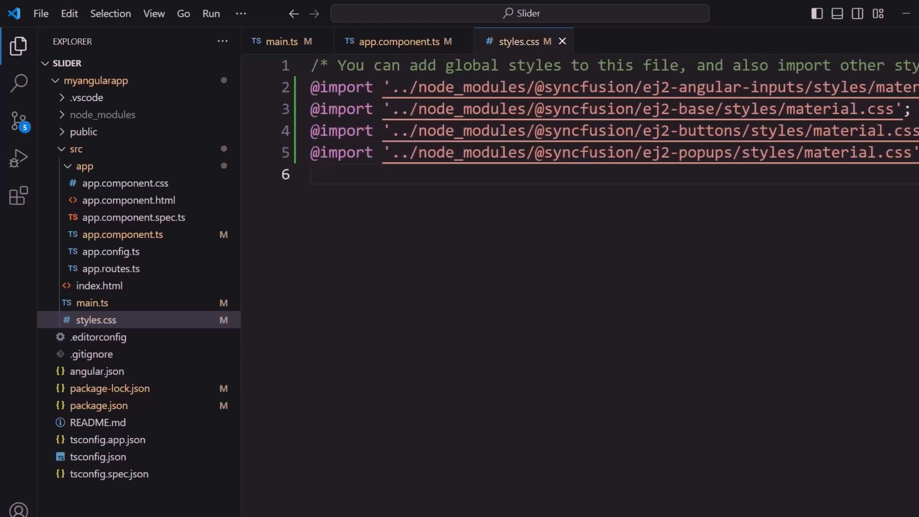
click(128, 217)
Clear the placeholder content of app.component.html and save the empty template
double_click(357, 283)
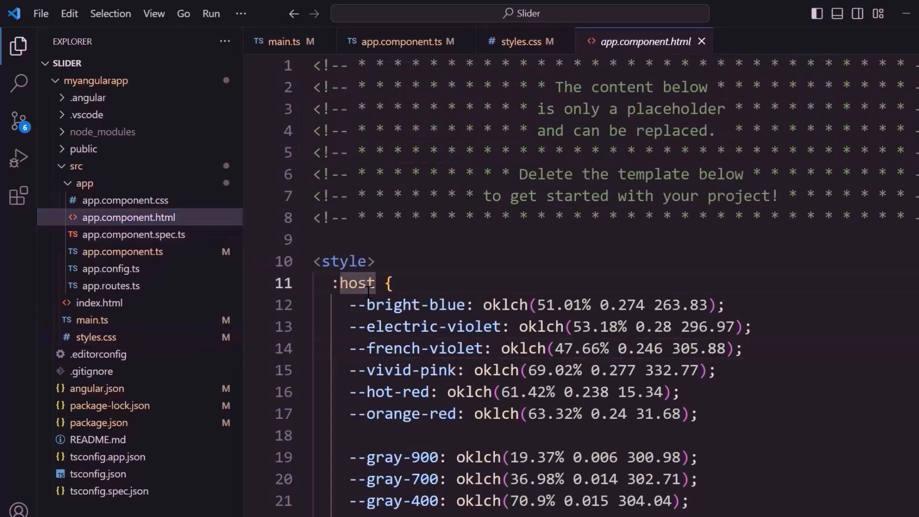
key(ctrl+a)
key(Delete)
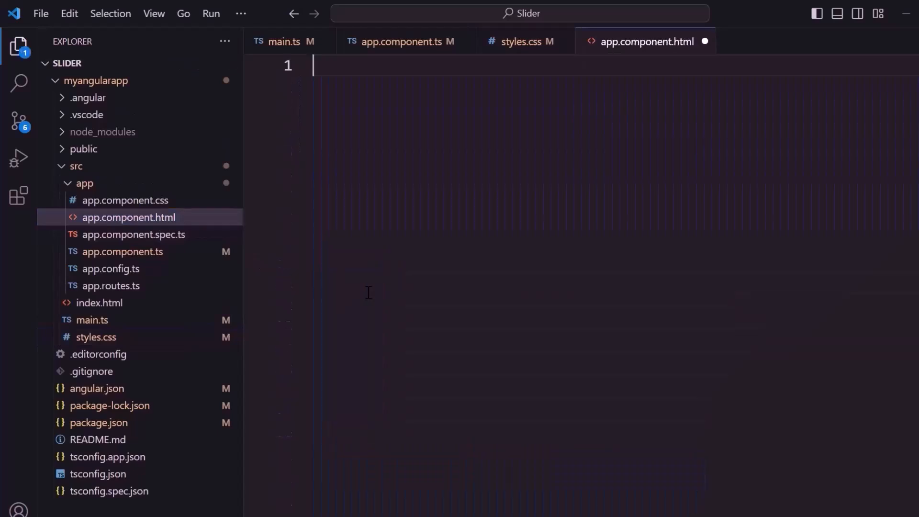
key(ctrl+s)
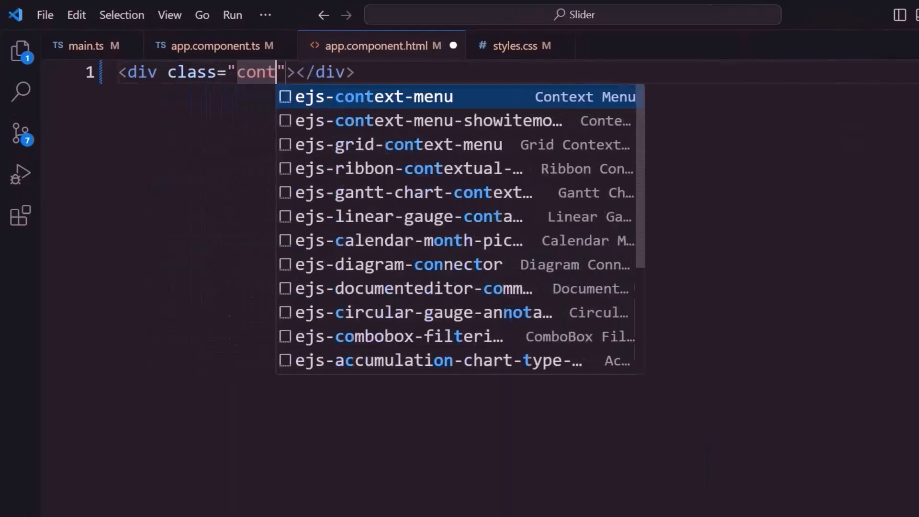
Add a div with class container wrapping an ejs-slider element and save the template
key(Escape)
key(Right)
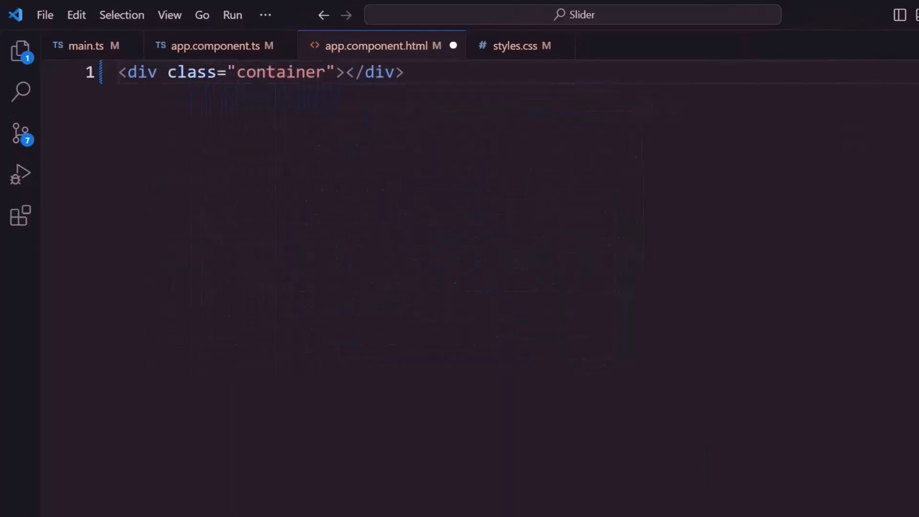
key(ctrl+s)
key(Right)
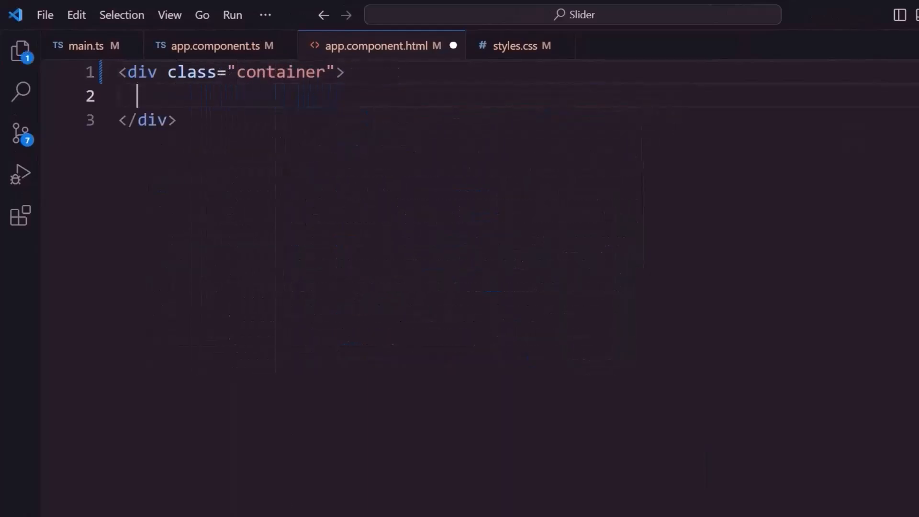
text(<ejs-slider></ejs-slider>)
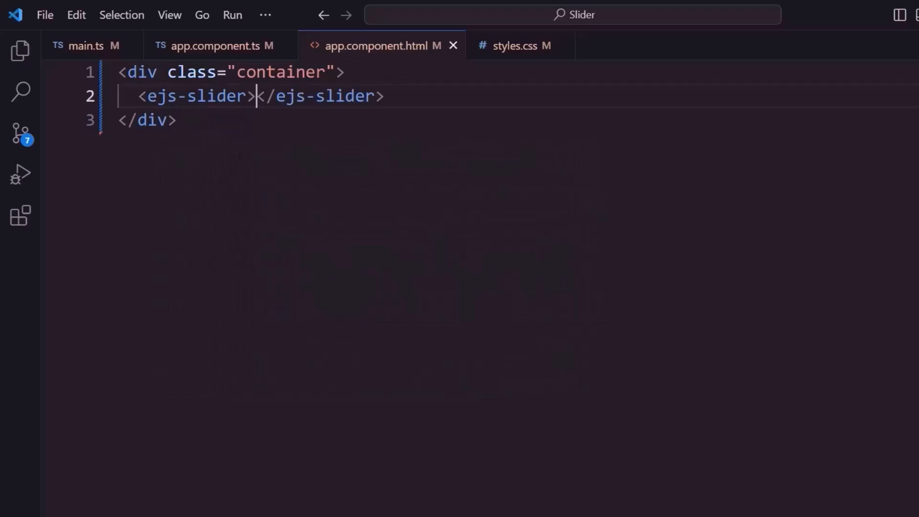
click(213, 45)
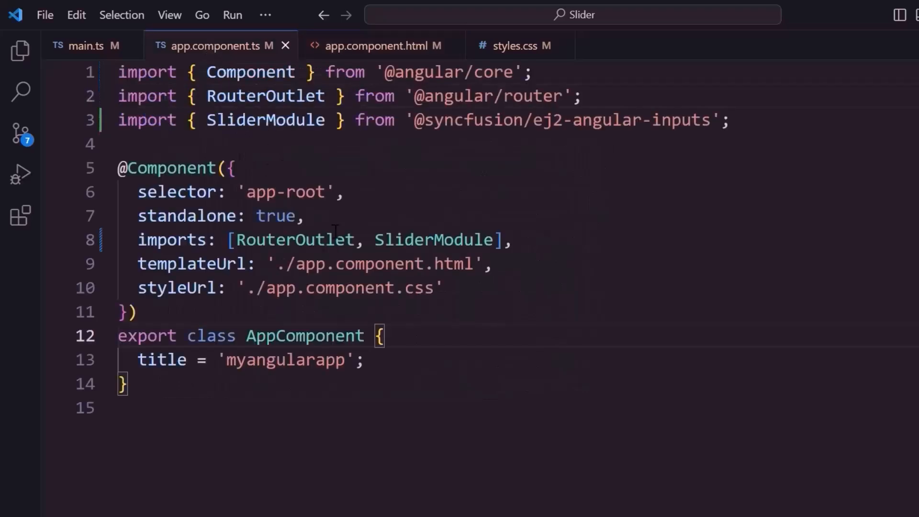
scroll(335, 232, down, 4)
scroll(395, 215, down, 2)
scroll(413, 209, down, 1)
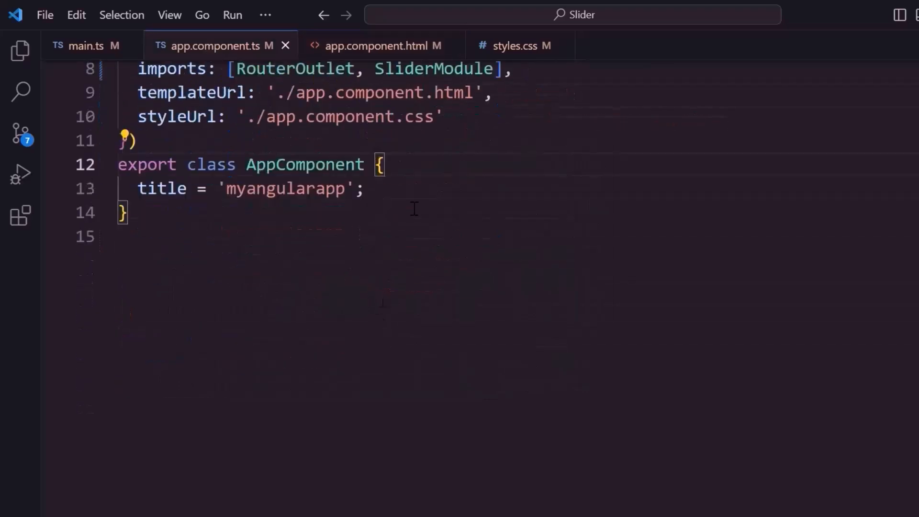
Declare public value: number = 30 in AppComponent and bind [value]="value" on the ejs-slider, saving both
key(Return)
text(public valu)
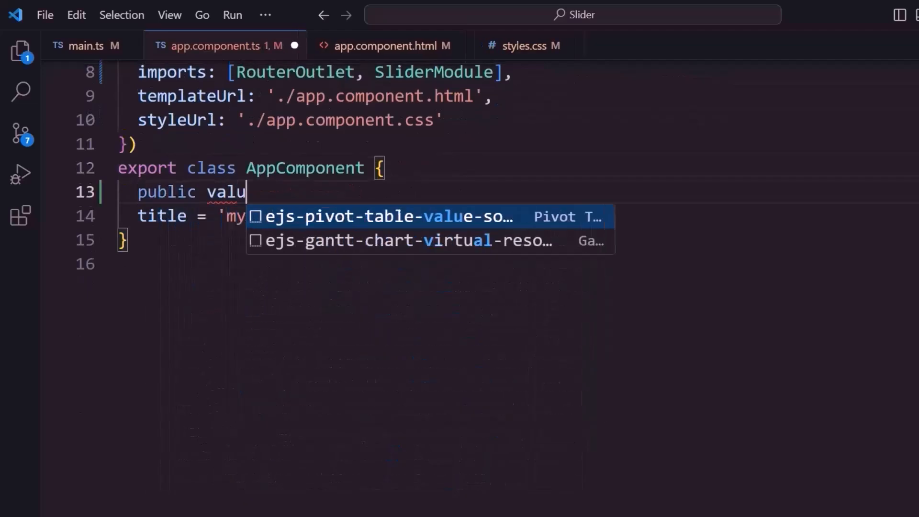
text(e: number = 30;)
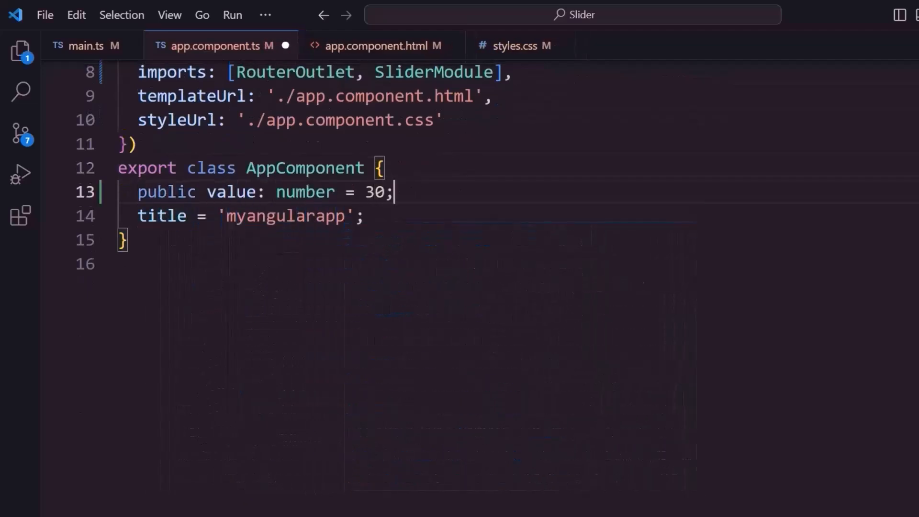
key(ctrl+s)
click(376, 45)
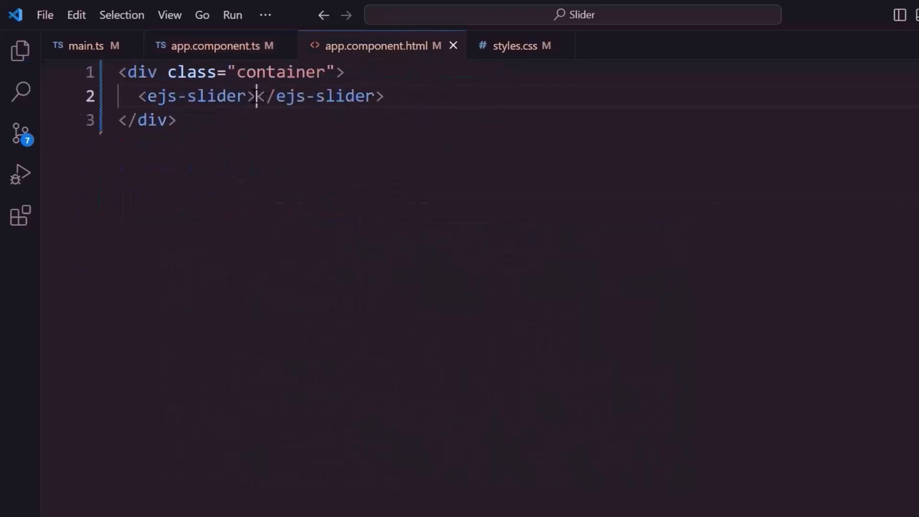
text([value]="value")
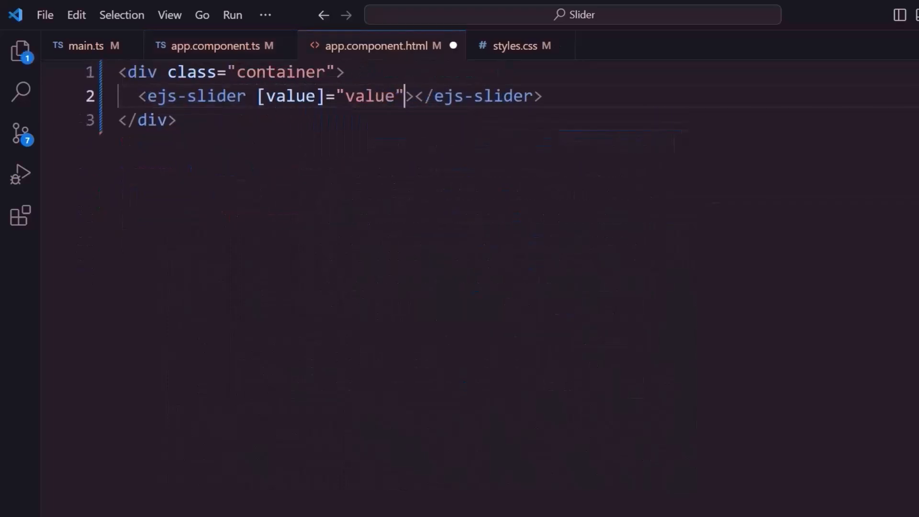
key(ctrl+s)
Paste a .container { padding-top: 30px; } rule into styles.css and save it
click(510, 45)
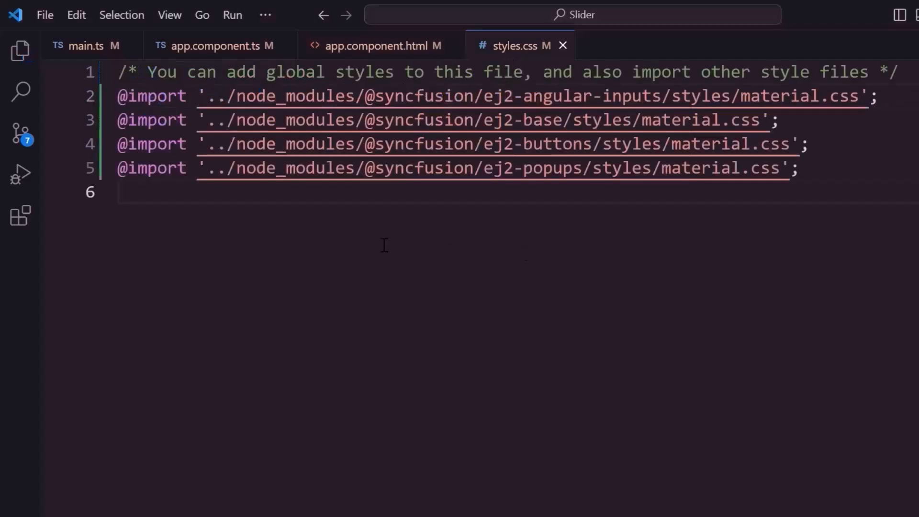
text(.container {     padding-top: 30px; })
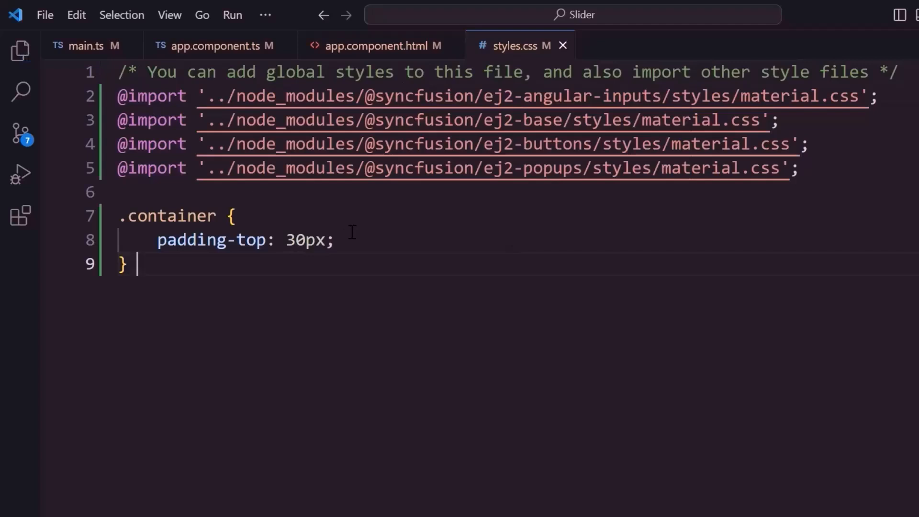
key(ctrl+s)
Run ng serve from the integrated terminal to serve the app at localhost:4200
click(170, 15)
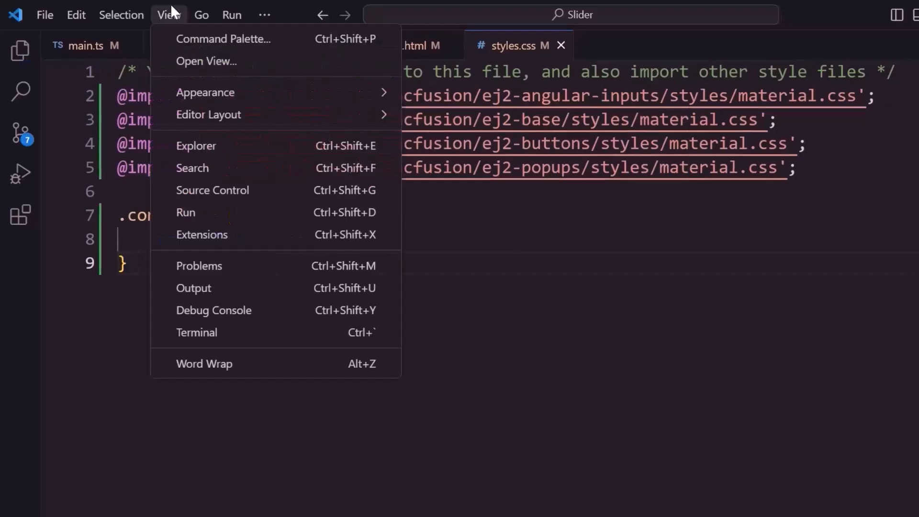
click(266, 333)
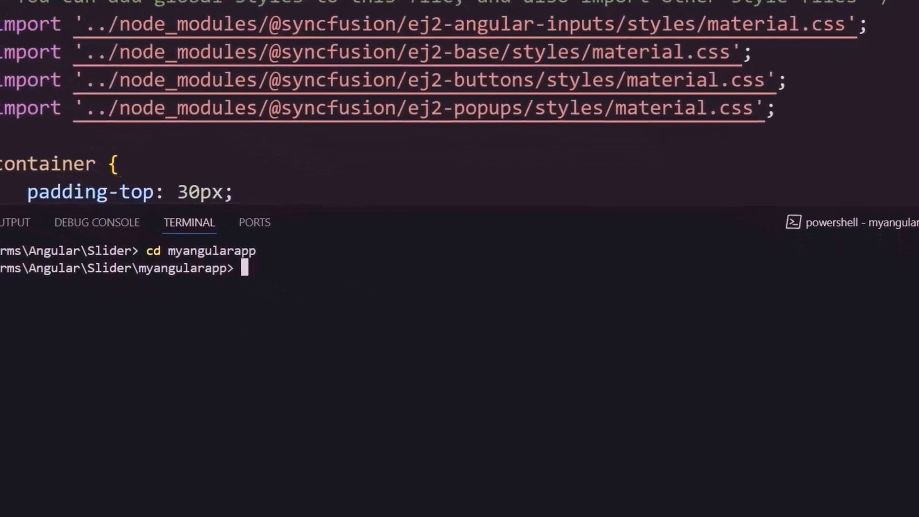
text(ng serve)
key(Return)
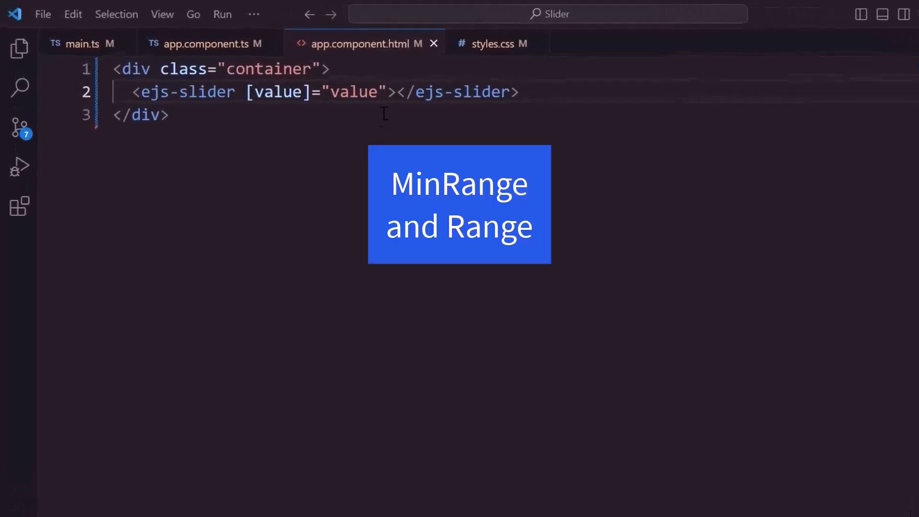
Set the slider type to MinRange, then change it to type="Range" and save the template
click(387, 91)
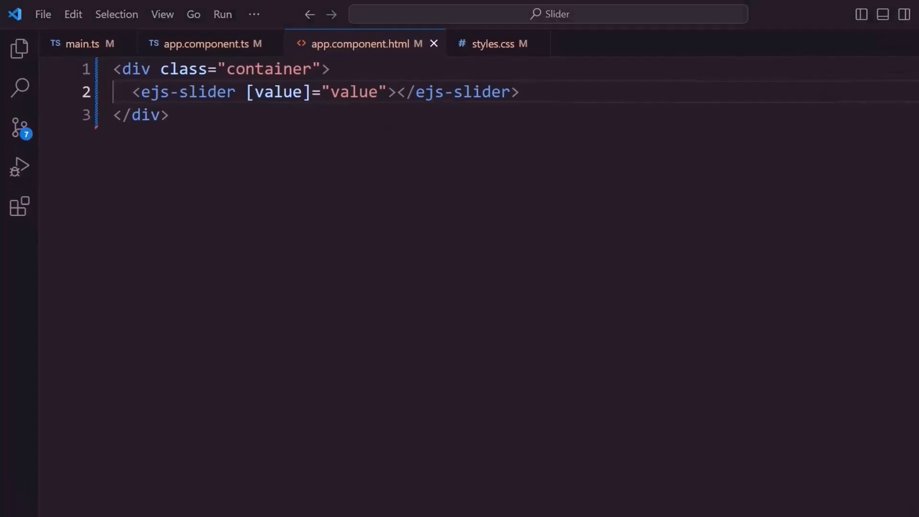
text(type="MinRange)
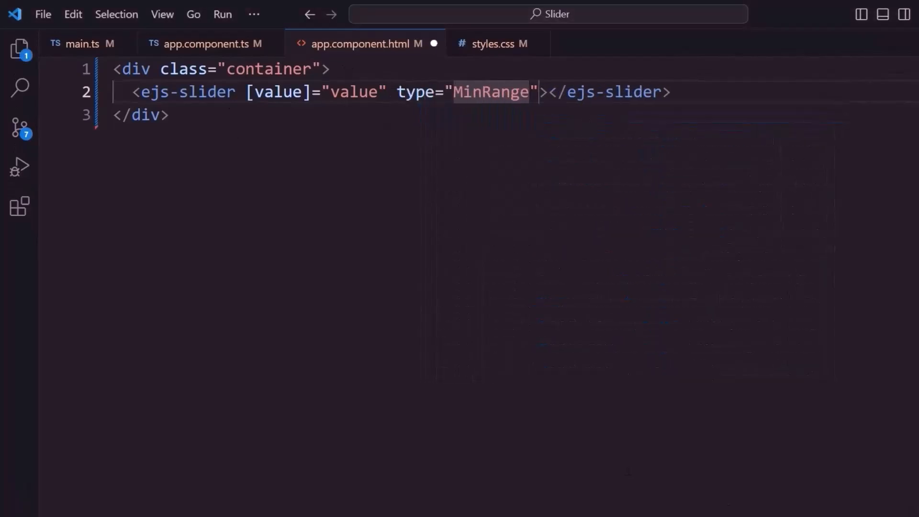
key(ctrl+s)
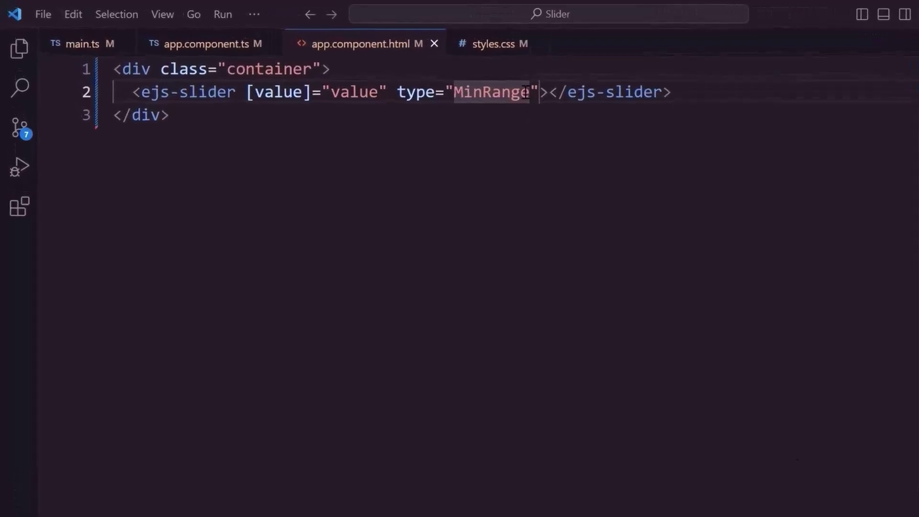
double_click(502, 92)
key(BackSpace)
text(Ra)
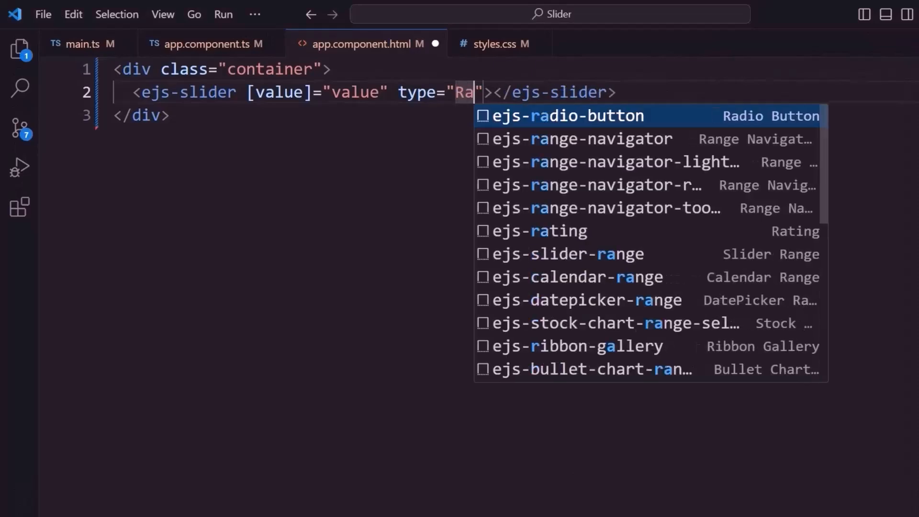
text(ng"></e)
key(Escape)
key(Right)
key(ctrl+s)
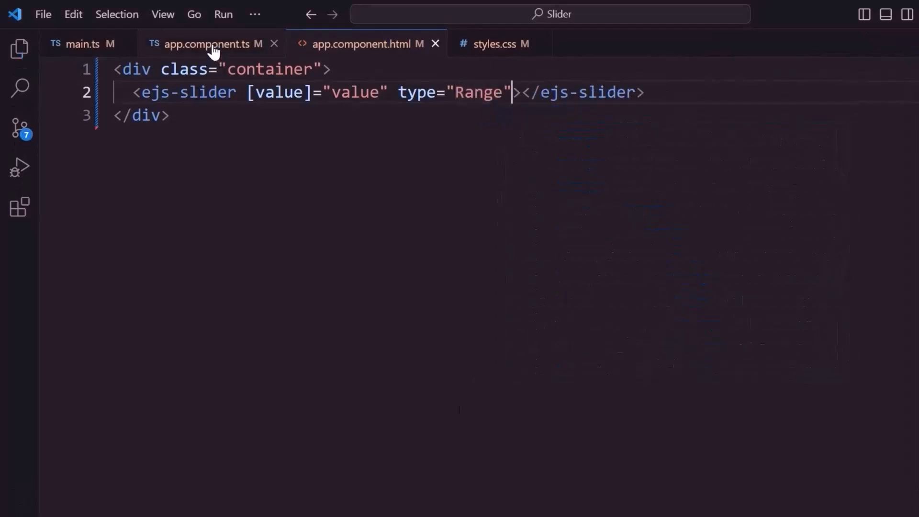
Change the component's value property to number[] = [30, 70] for two handles
click(211, 44)
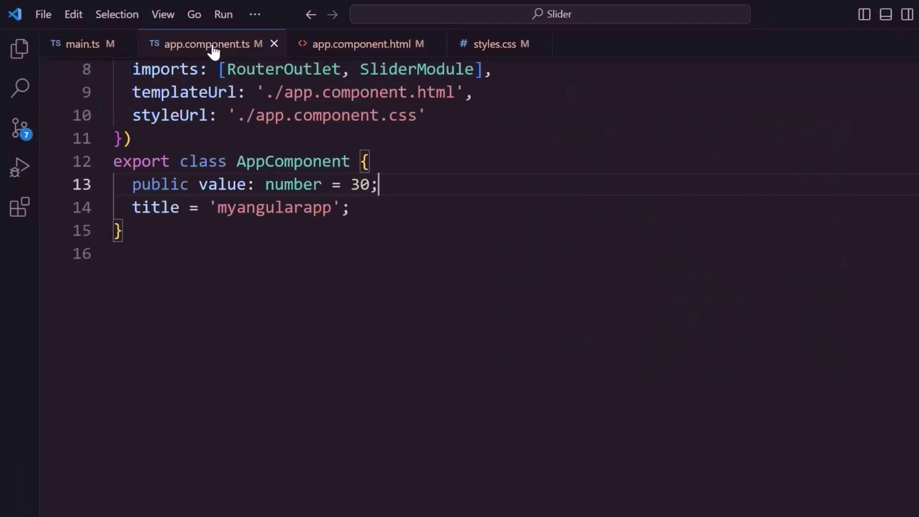
double_click(316, 185)
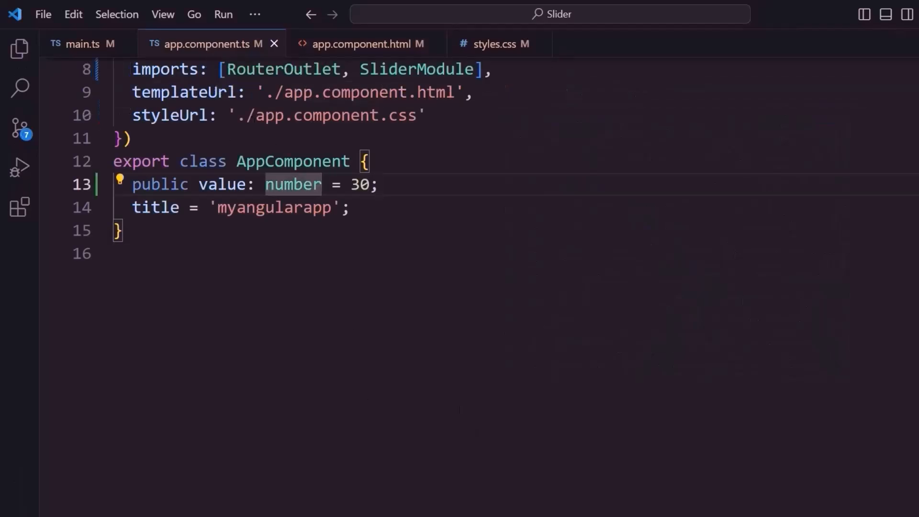
text([])
key(Right)
key(Right)
key(Right)
text([)
key(Right)
key(Right)
text(, 70])
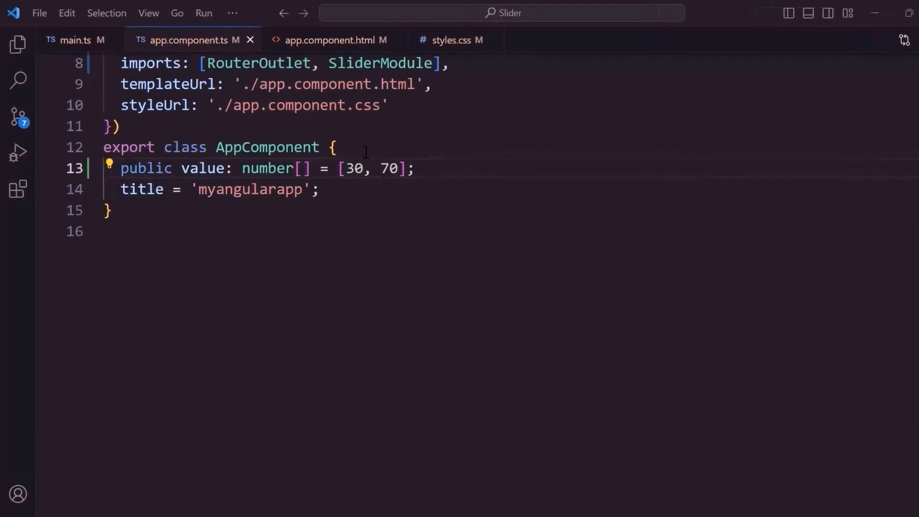
Add public tooltip: Object = { isVisible: true } to AppComponent and save
key(Return)
text(public)
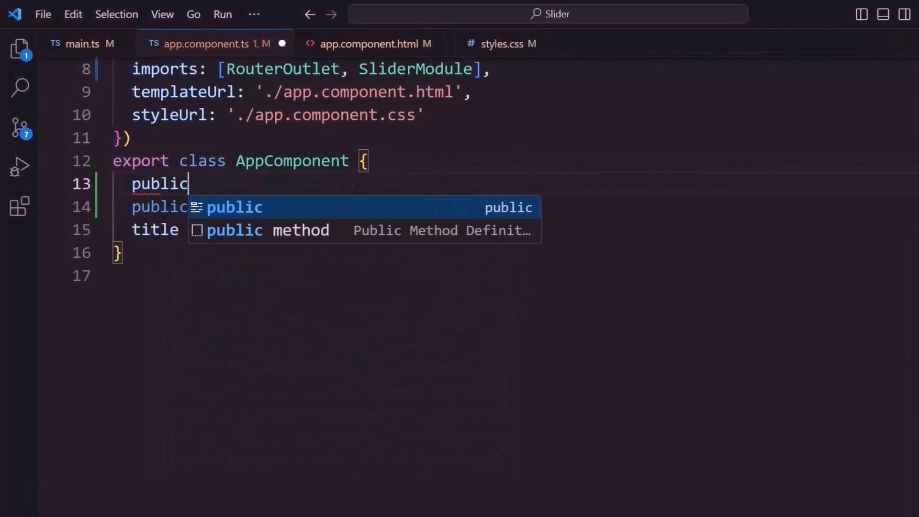
text( tooltip: Object = {})
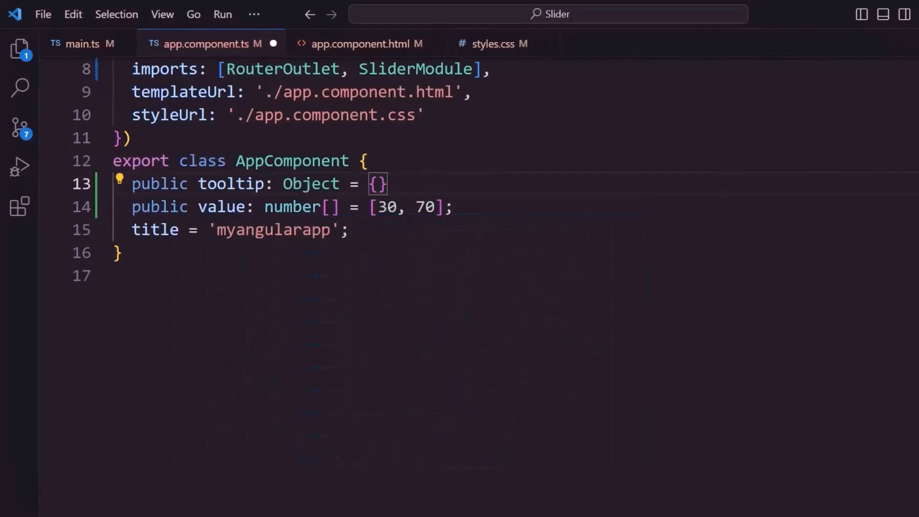
key(Return)
text(isVisible: true)
key(Down)
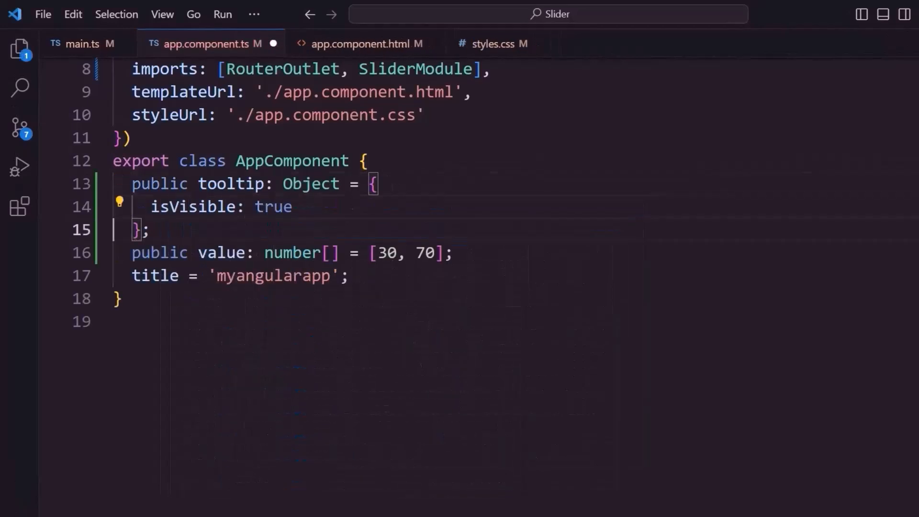
key(ctrl+s)
Bind [tooltip]="tooltip" on the ejs-slider and check the tooltip by moving a handle
click(374, 44)
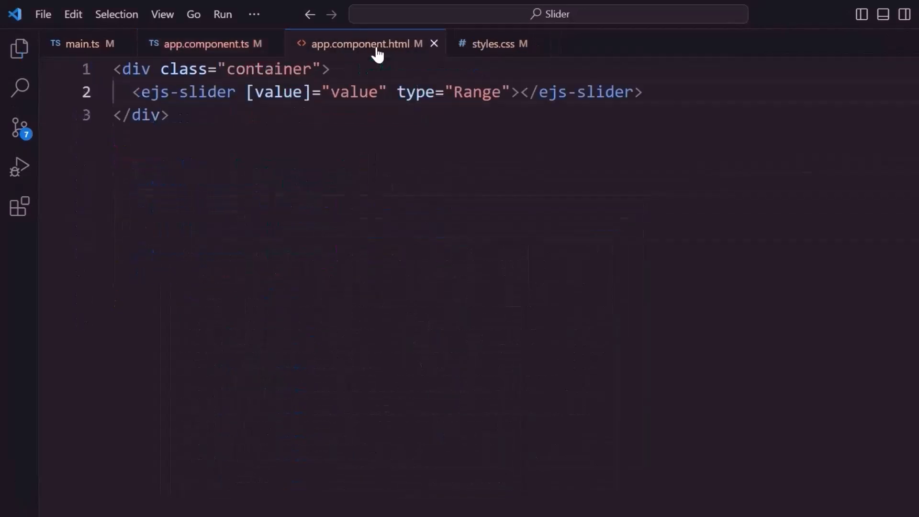
click(510, 93)
text([t)
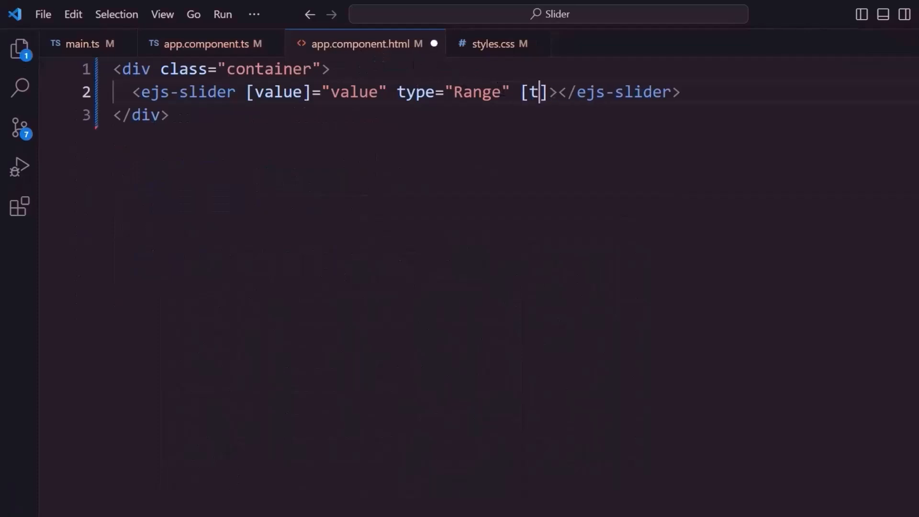
text(ooltip)
text(]=""tooltip)
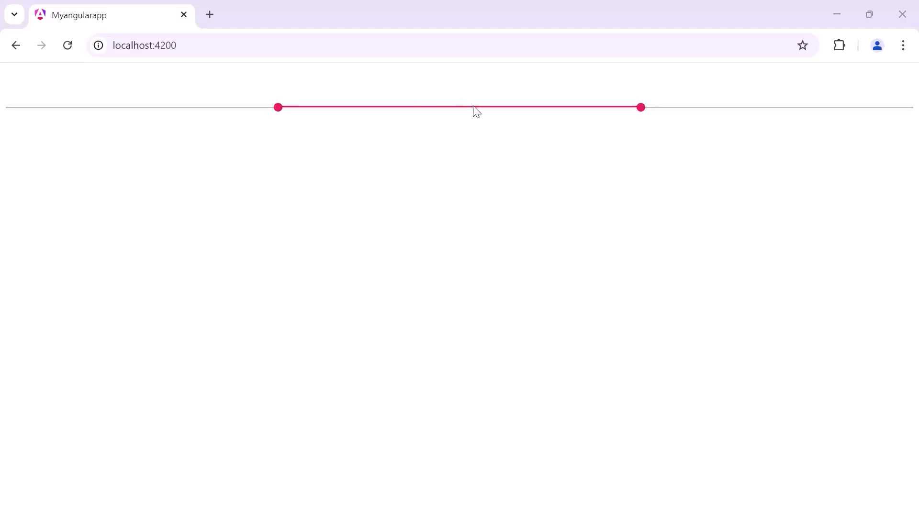
click(478, 113)
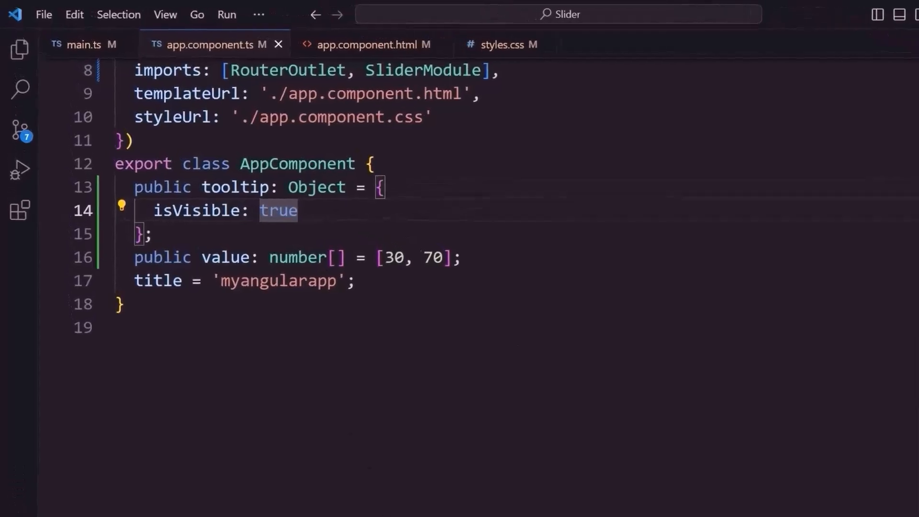
text(,)
Add showOn: 'Always' to the tooltip object, save, and verify by nudging the left handle in the preview
key(Return)
text(showOn: 'A)
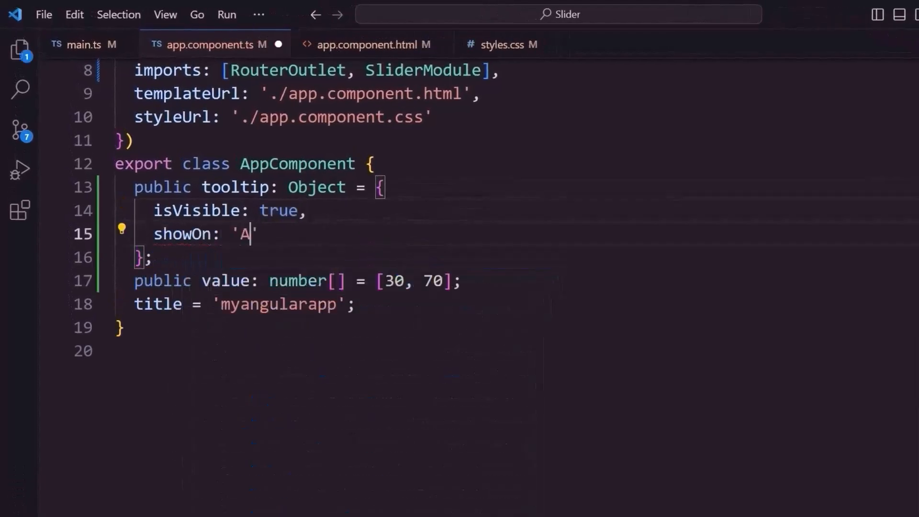
text(lways)
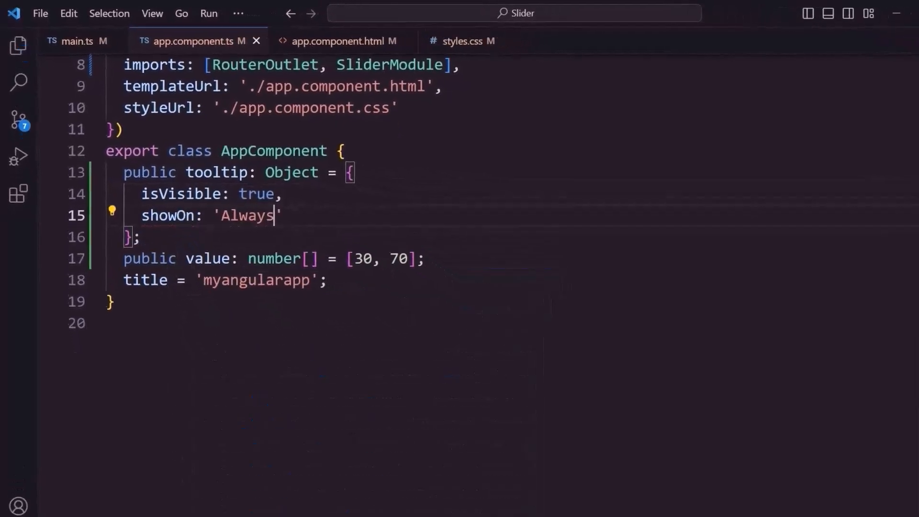
key(ctrl+s)
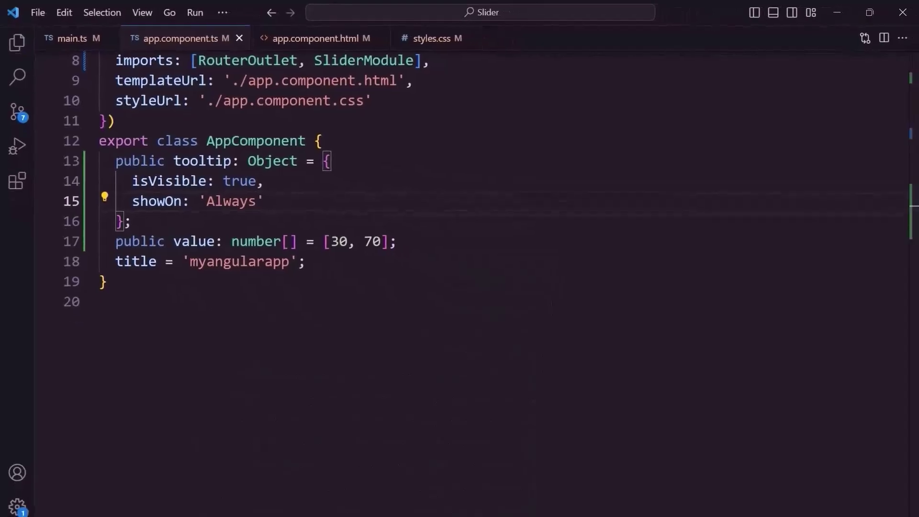
key(alt+Tab)
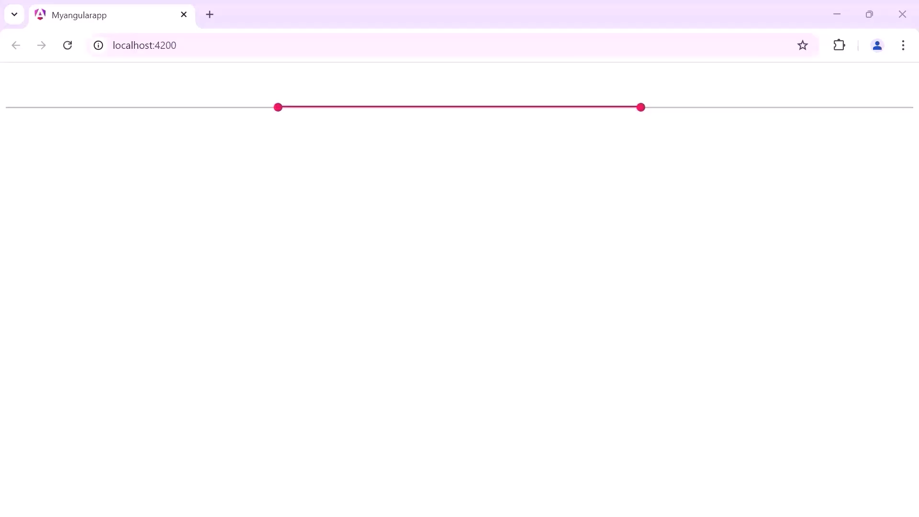
drag(278, 108, 351, 108)
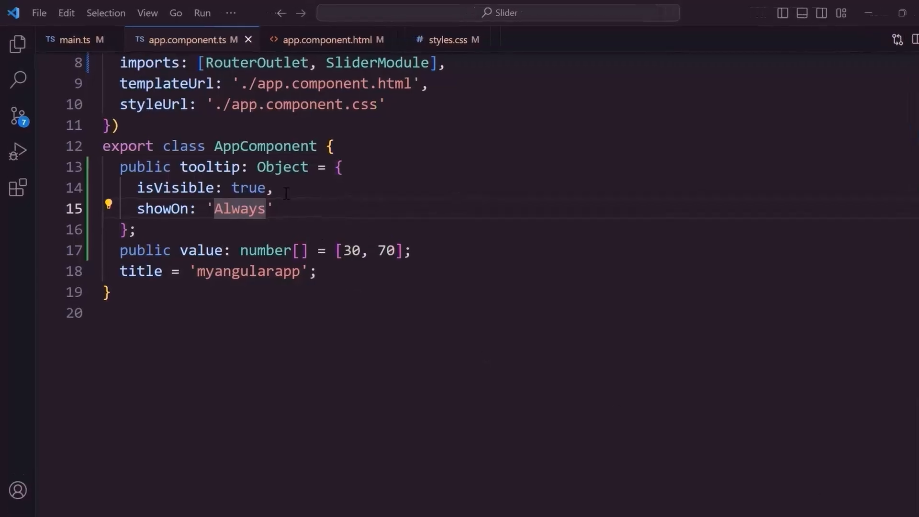
text(,)
Add placement: 'After' to the tooltip object, save, and confirm the tooltip shows below the handle
key(Return)
text(placement: )
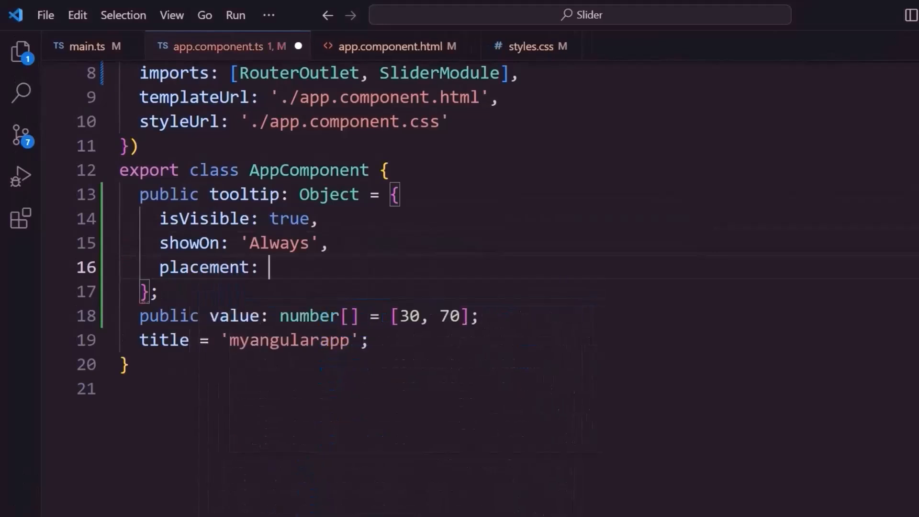
text('After)
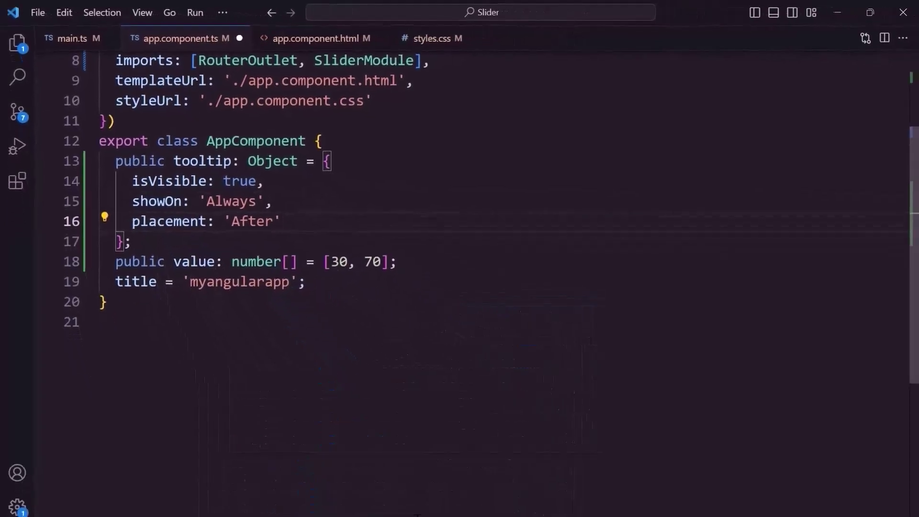
key(ctrl+s)
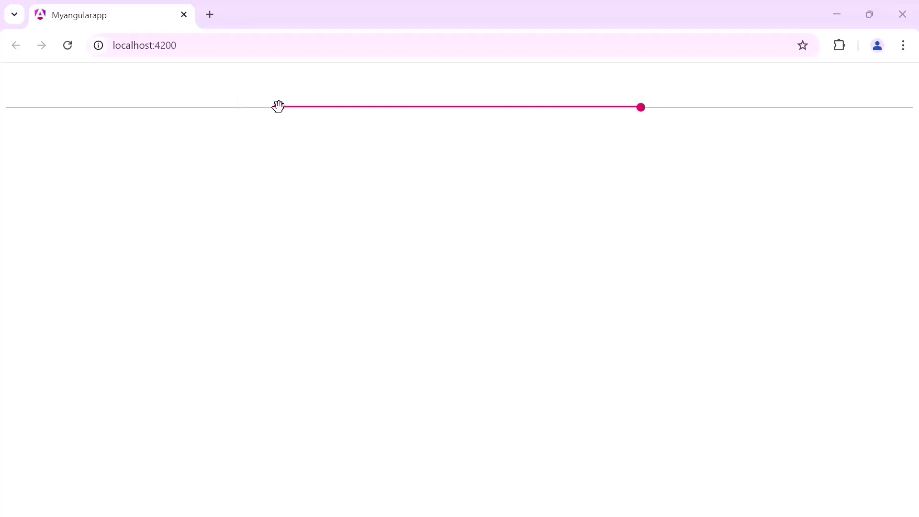
drag(279, 107, 341, 107)
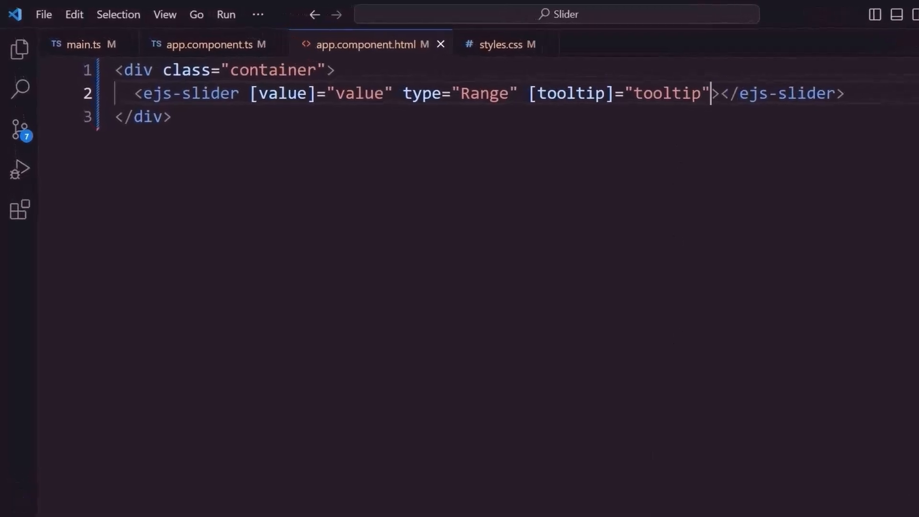
Add [showButtons]="true" to the ejs-slider tag, save, and switch to the Chrome preview
key(Return)
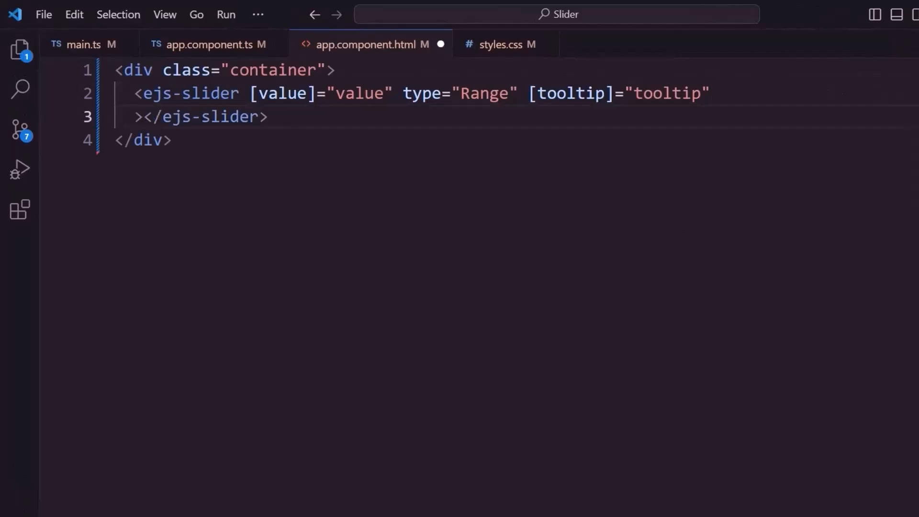
text([showButtons]="true")
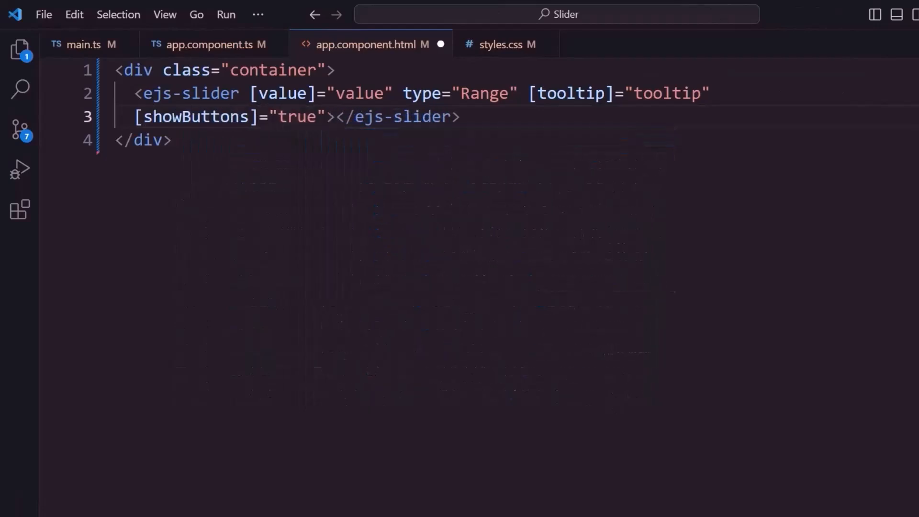
key(ctrl+s)
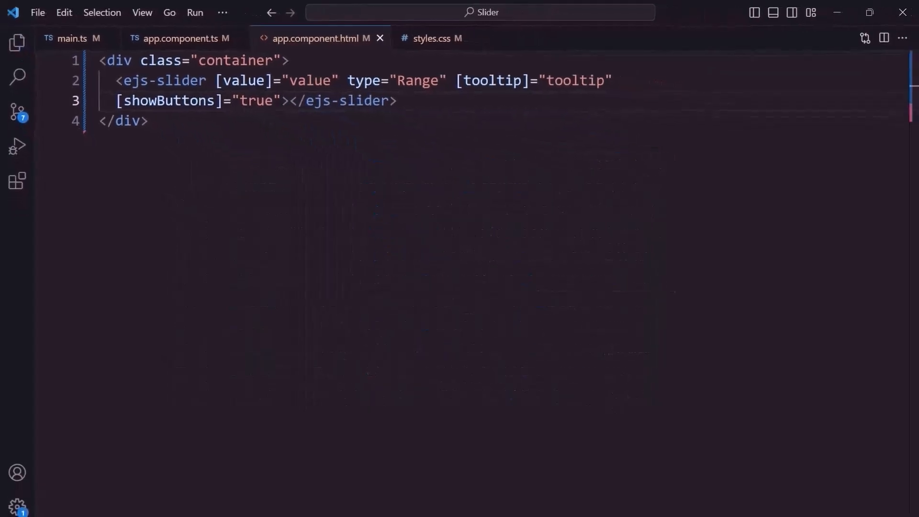
key(alt+Tab)
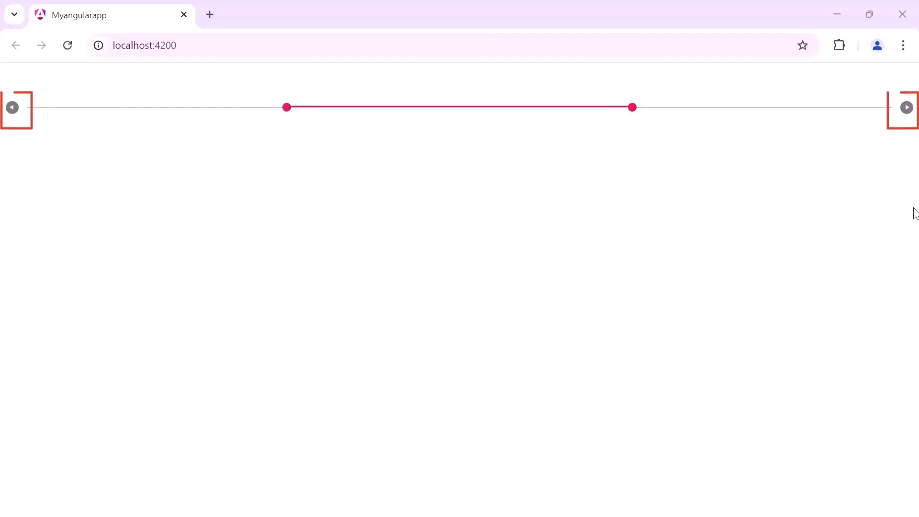
Step the left handle up to 35 with the right button, then back down to 27 with the left
click(906, 108)
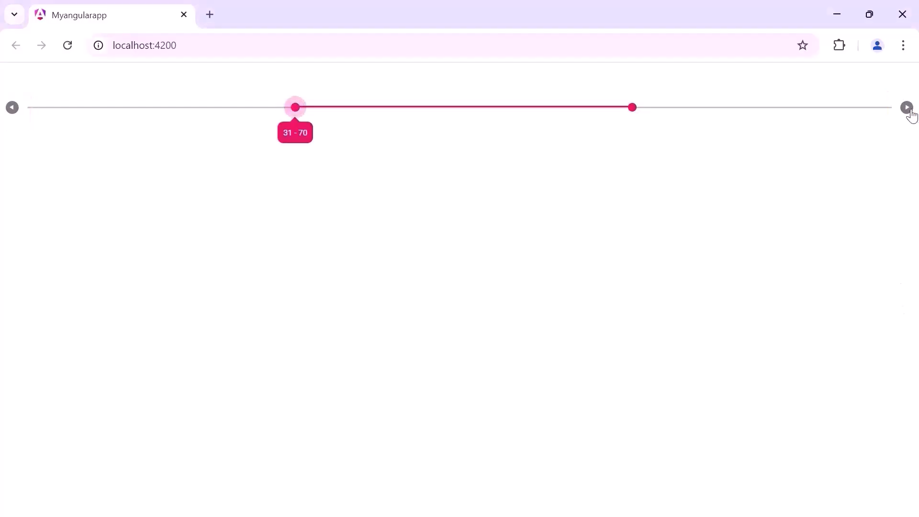
click(907, 108)
click(907, 108)
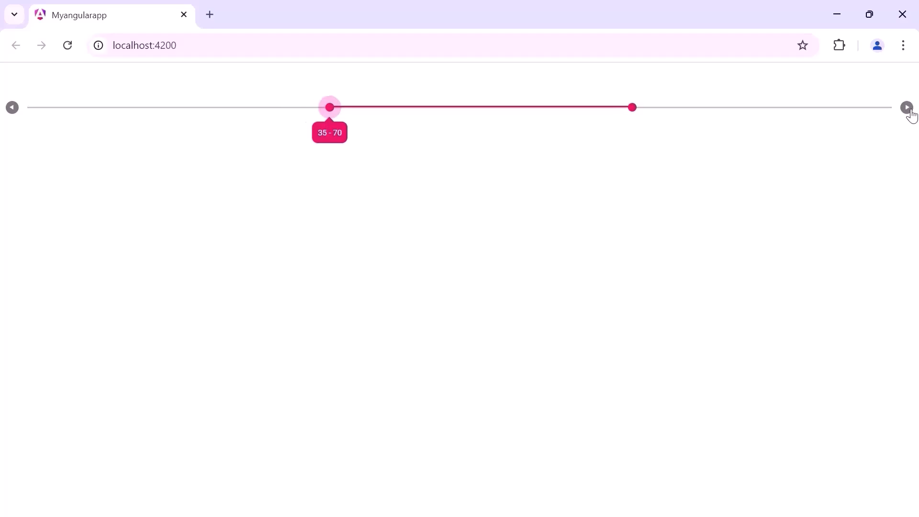
click(12, 108)
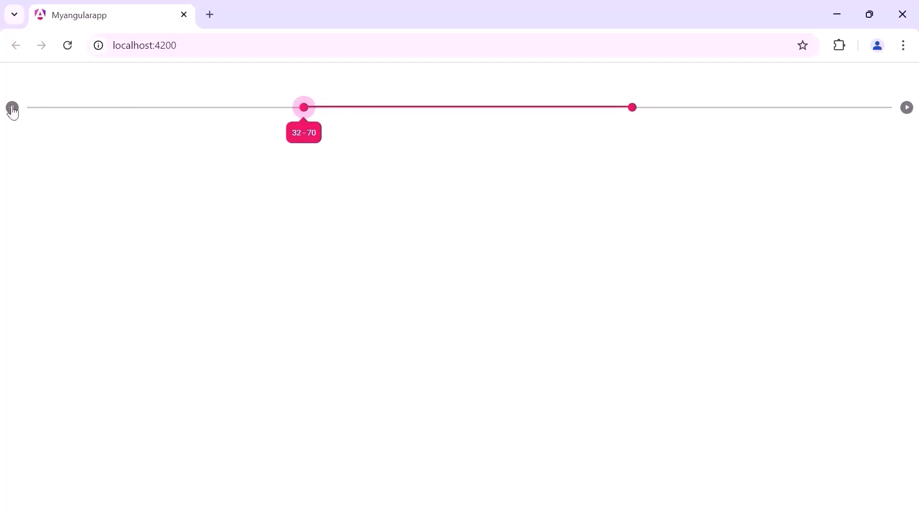
click(12, 108)
click(12, 108)
click(12, 108)
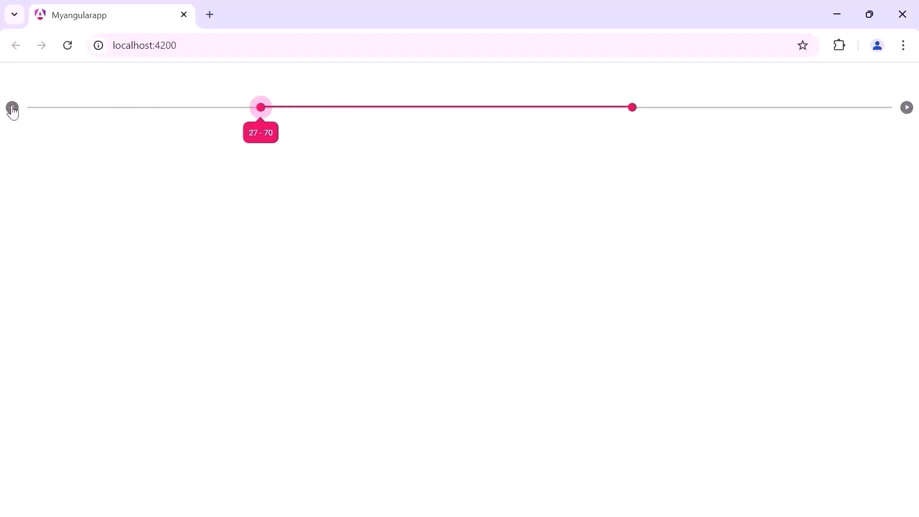
Add a ticks object with smallStep 10 and largeStep 20 at the top of the component class
key(alt+Tab)
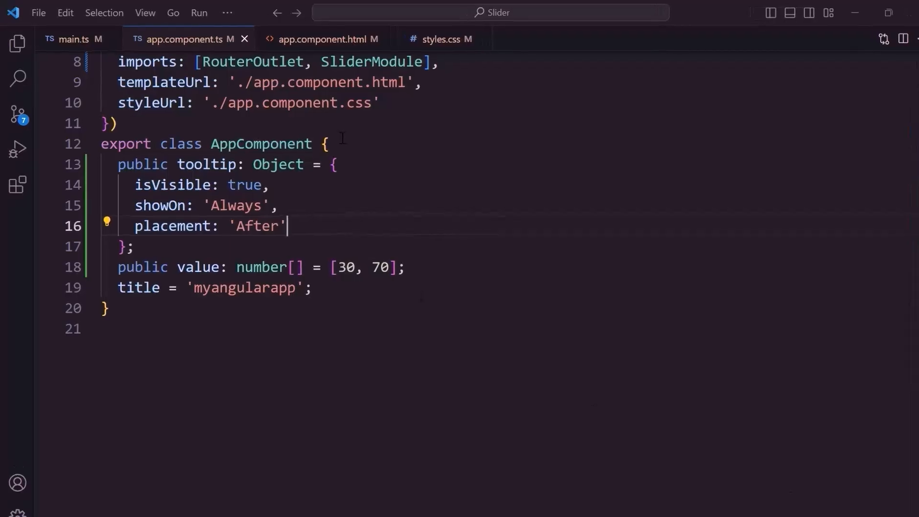
click(374, 140)
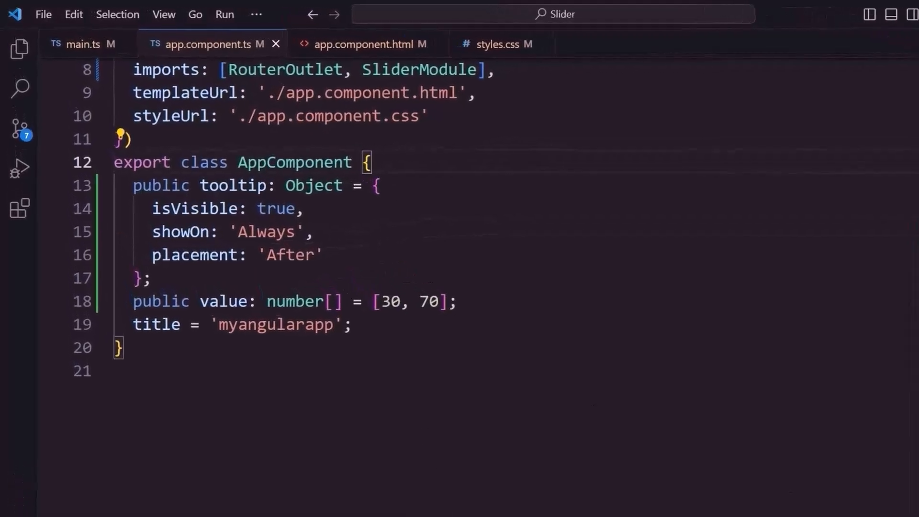
key(Return)
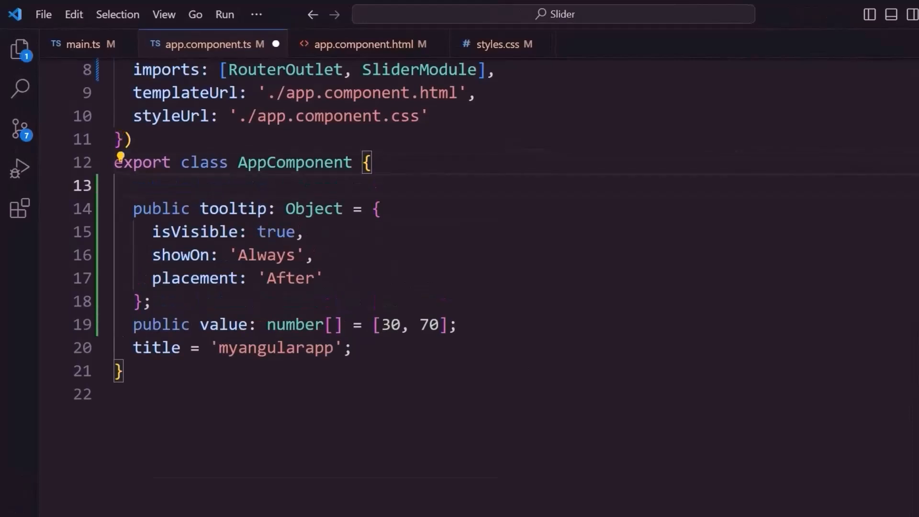
text(public ticks: Object )
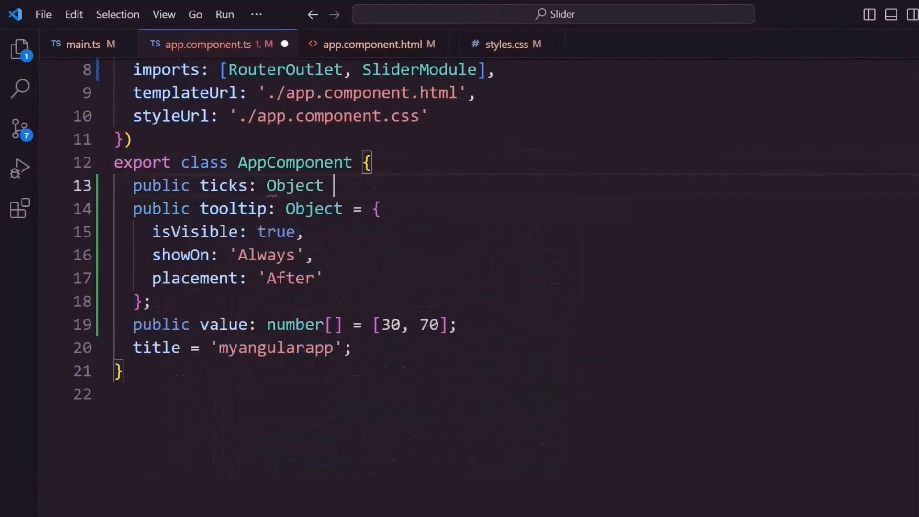
text(= {})
key(Return)
key(ctrl+s)
text(sma)
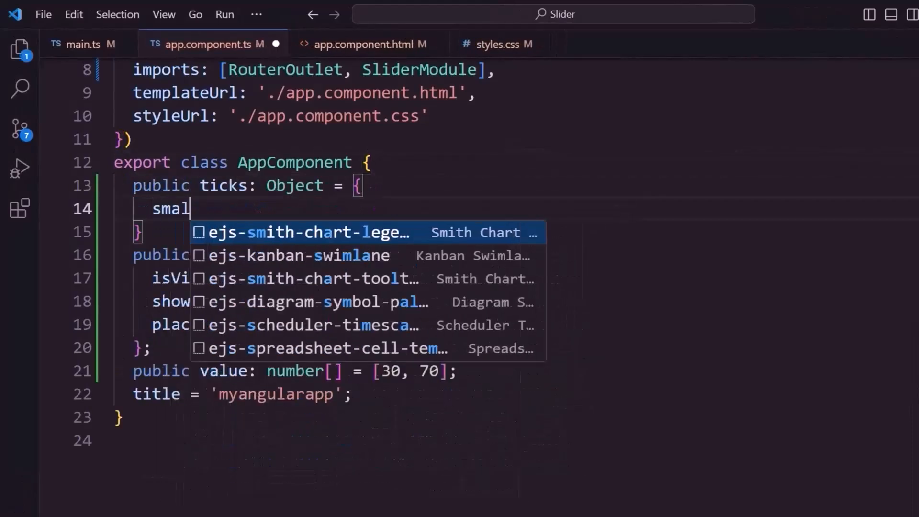
text(lStep: 10,)
key(Return)
text(large)
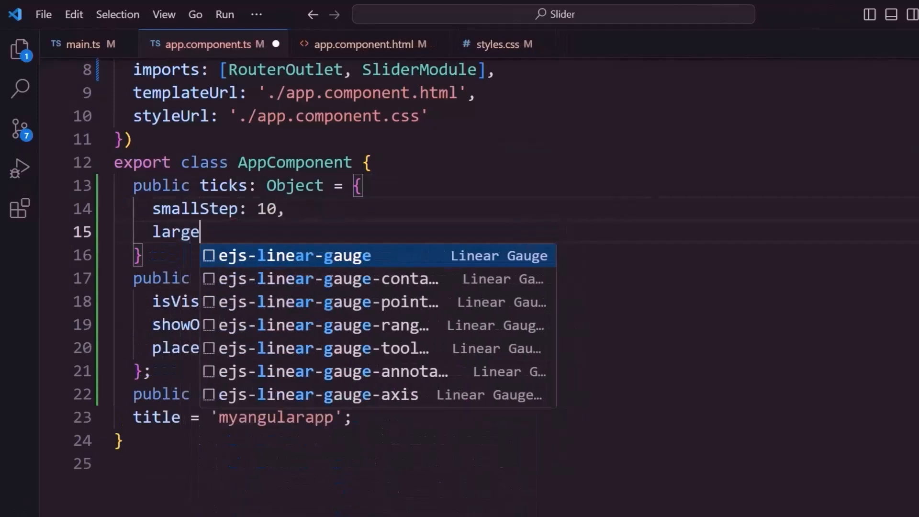
text(Step: 20)
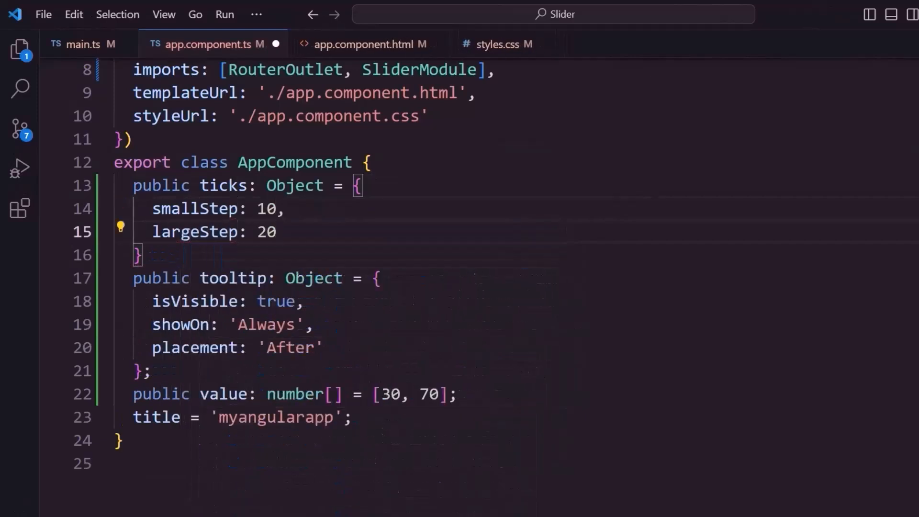
text(,)
Extend the ticks object with placement 'After' and showSmallTicks true, and save
key(Return)
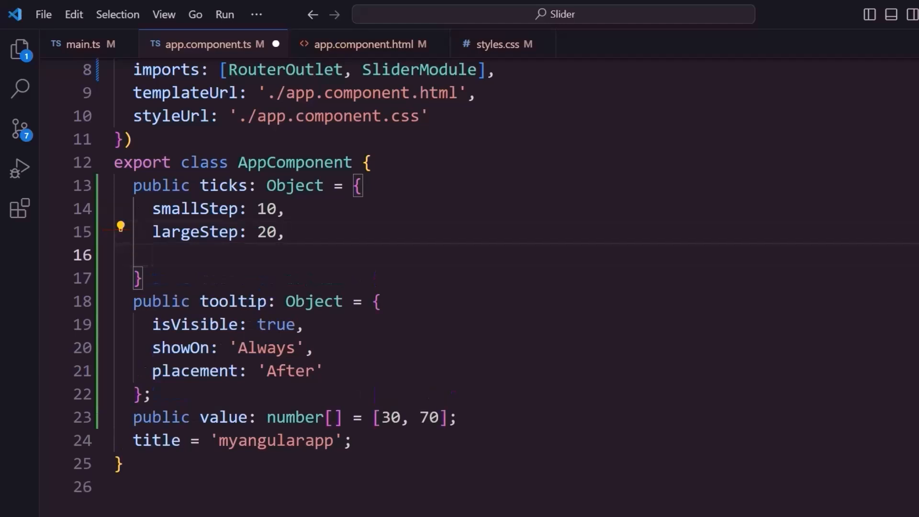
text(placement: 'Afte)
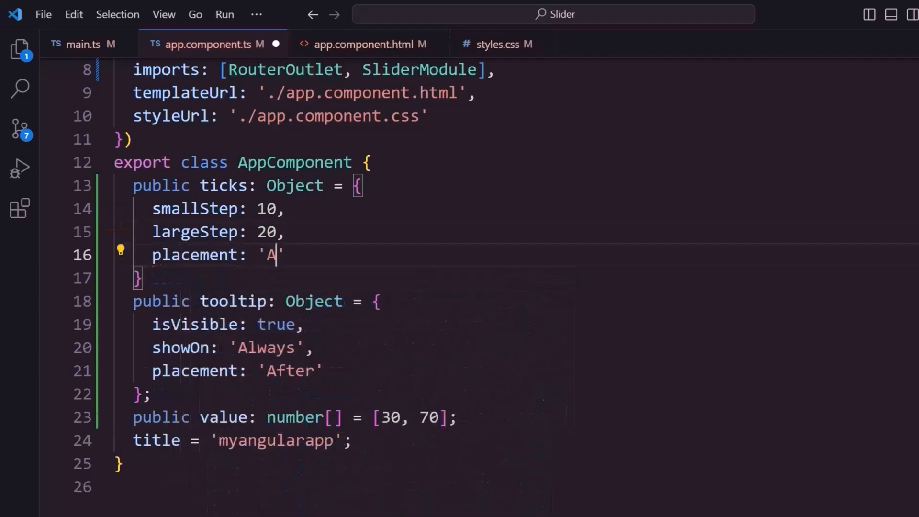
text(r')
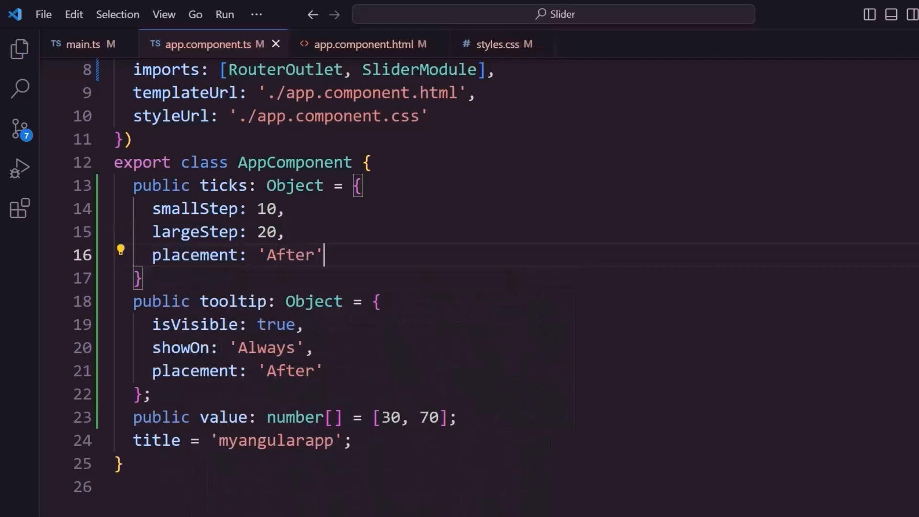
text(,)
key(Return)
text(showSmallTicks: true)
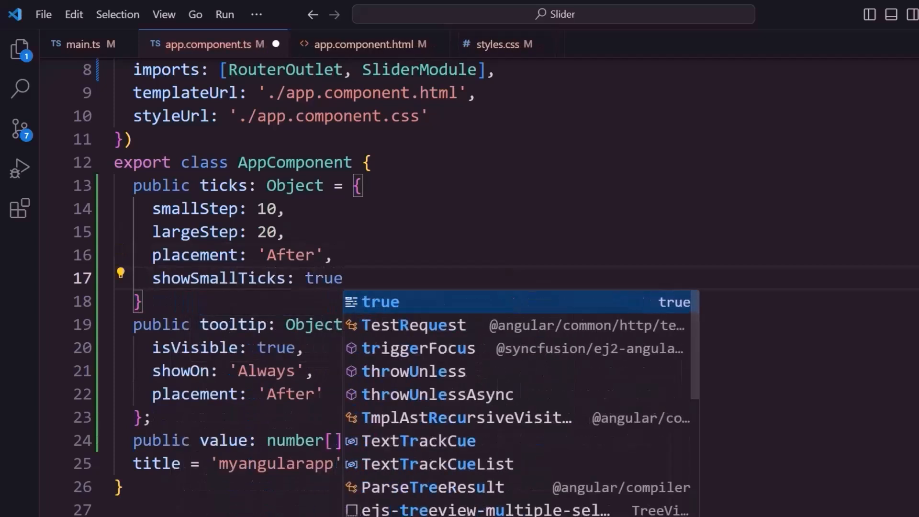
key(Escape)
key(Down)
key(ctrl+s)
Bind [ticks]="ticks" on the ejs-slider tag in app.component.html and save
click(363, 44)
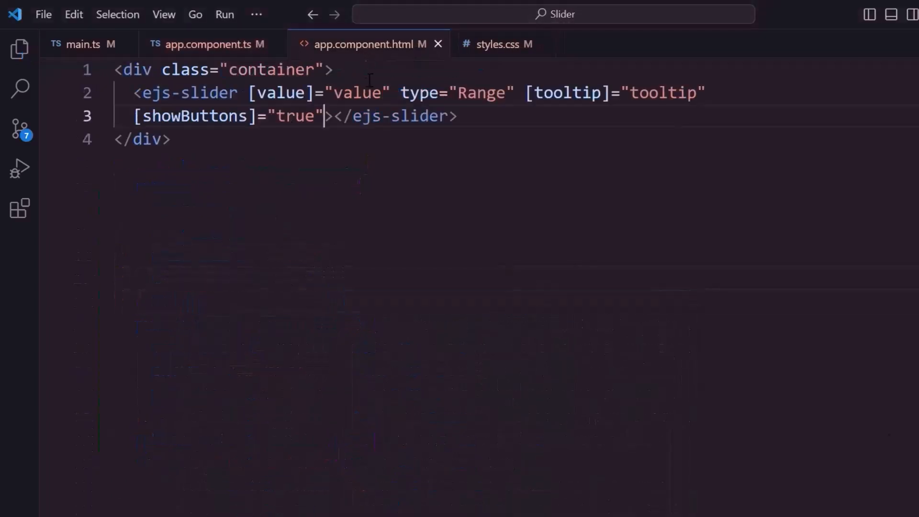
text([tic)
text(ks]="ticks")
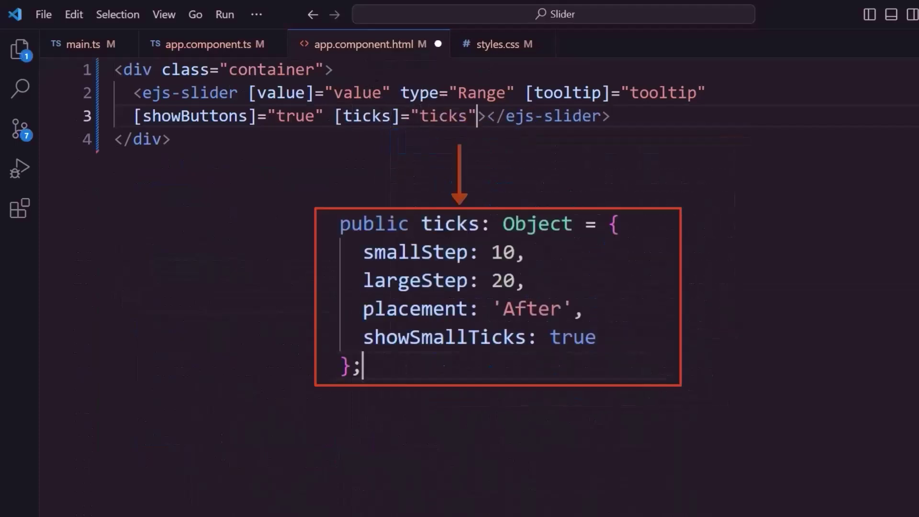
key(ctrl+s)
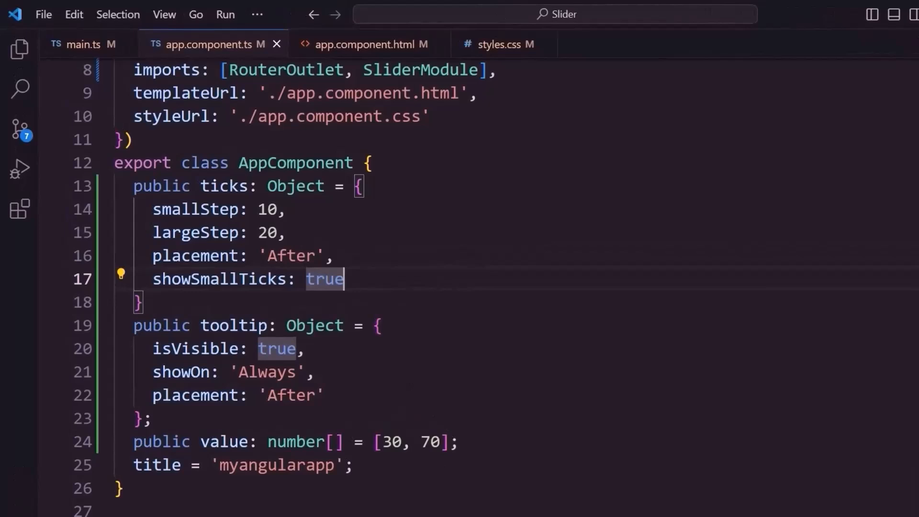
text(,)
Add format: '##.##km' to the ticks object so labels show 0km through 100km
key(Return)
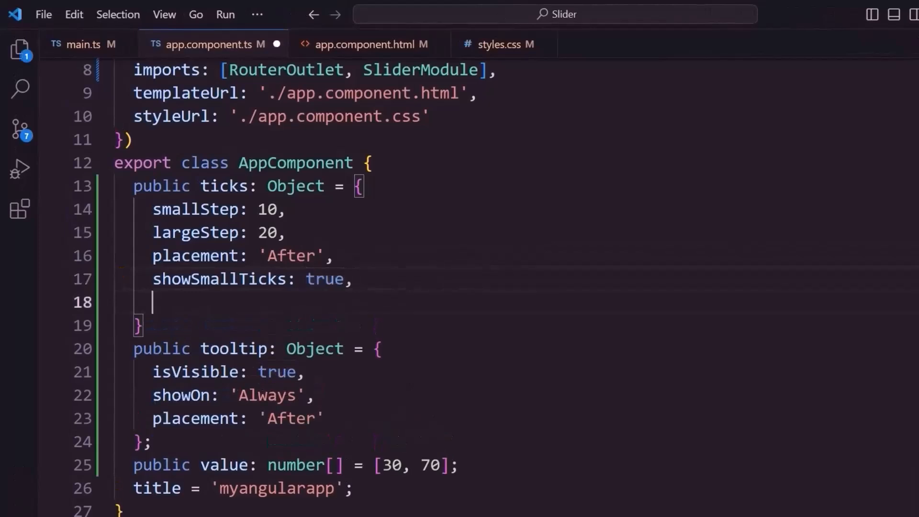
text(format: '##.##km')
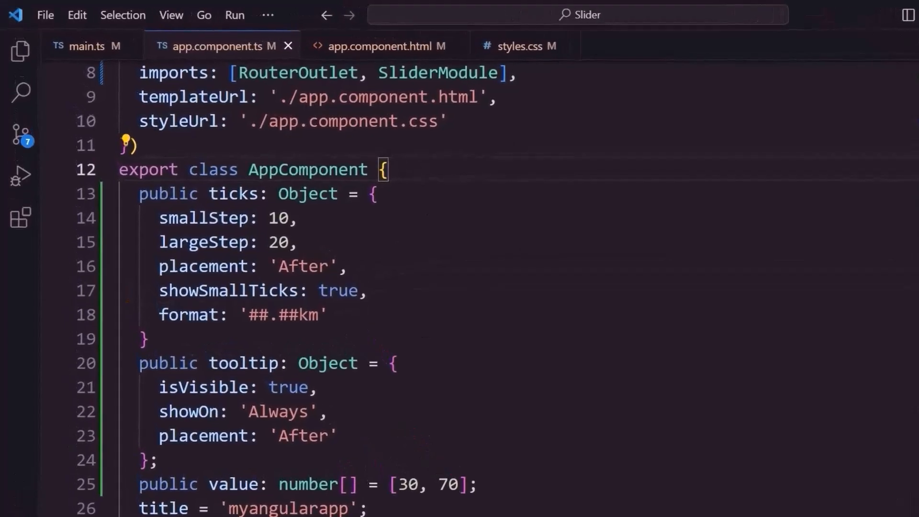
Add a limits object with enabled true, minStart 10, minEnd 30, maxStart 40, maxEnd 60, and save
key(Return)
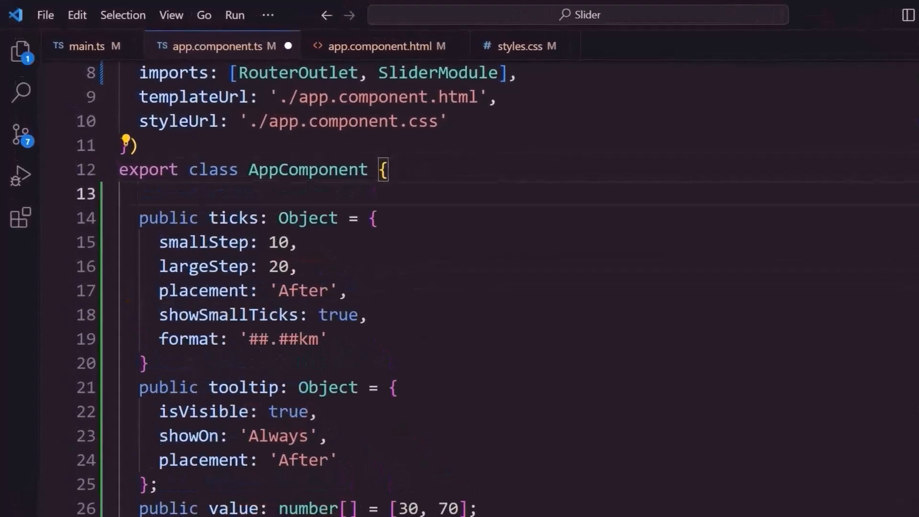
text(public limits)
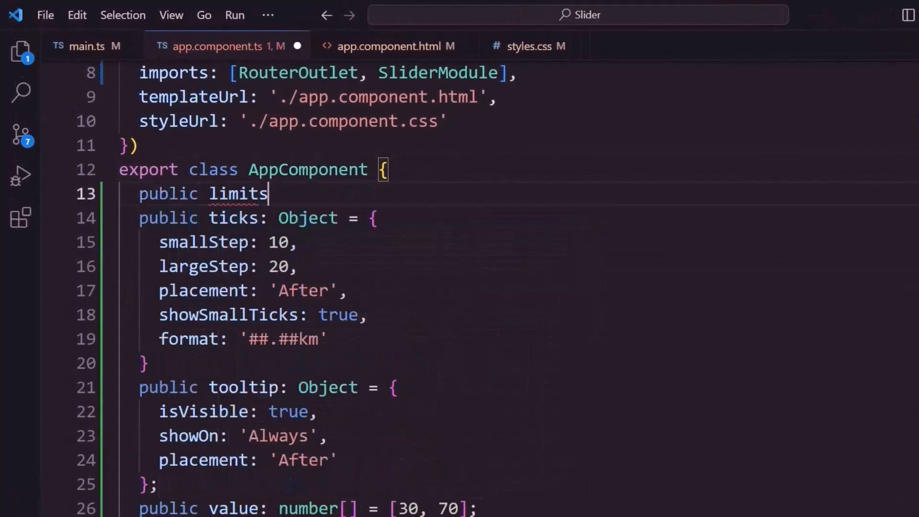
text(: Object = {)
key(Return)
text(enabled: true,)
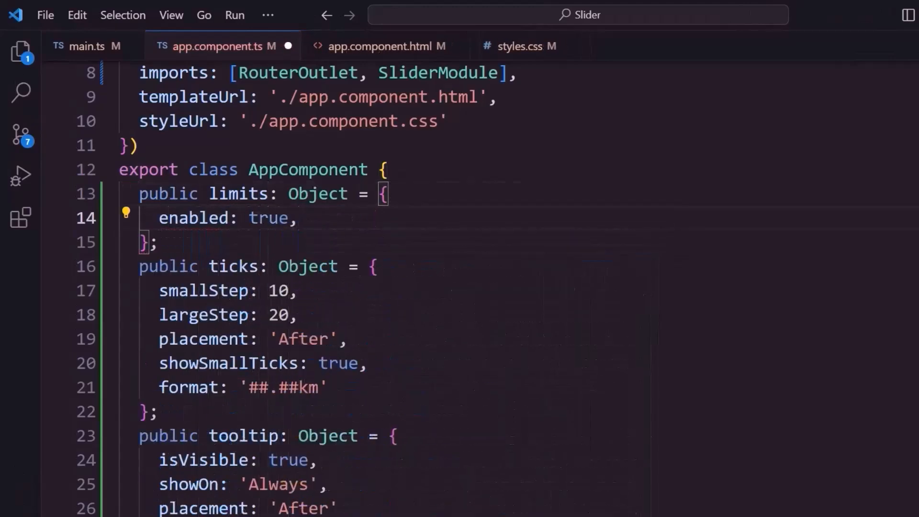
key(Return)
text(minSta)
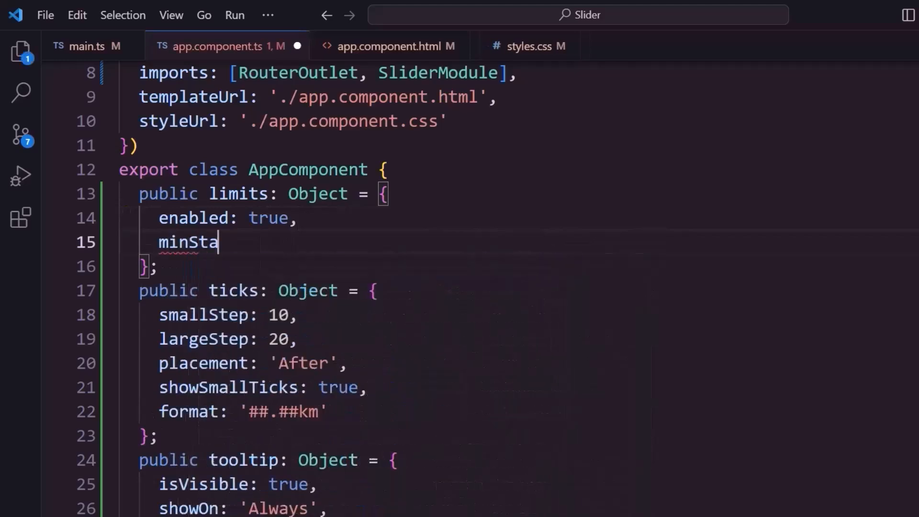
text(rt: 10,)
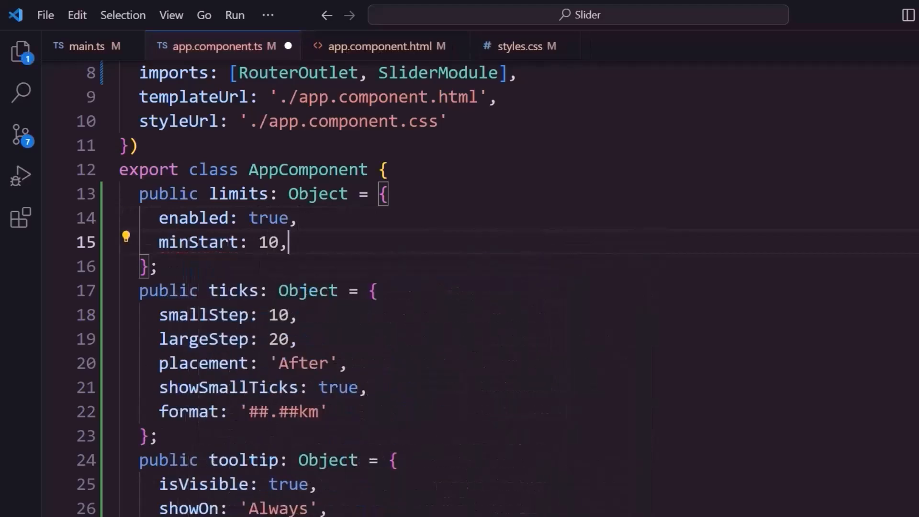
key(Return)
text(minE)
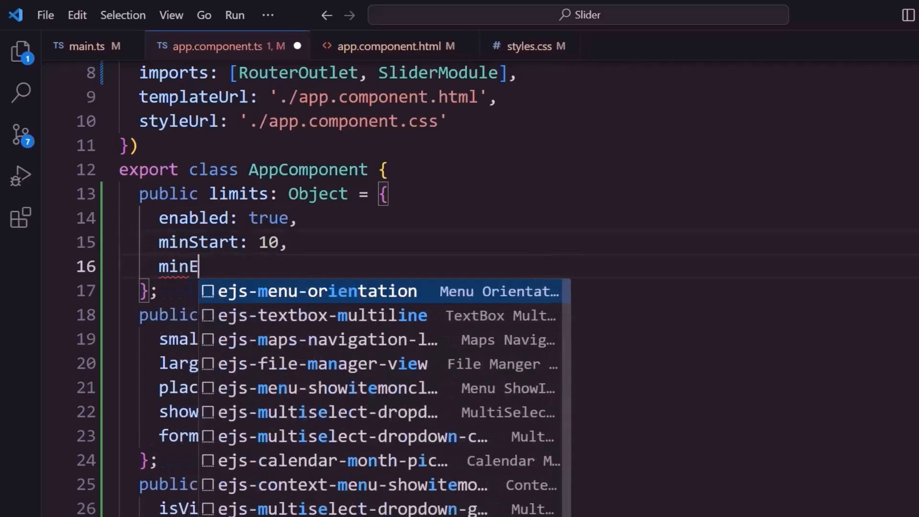
text(nd: 30,)
key(Return)
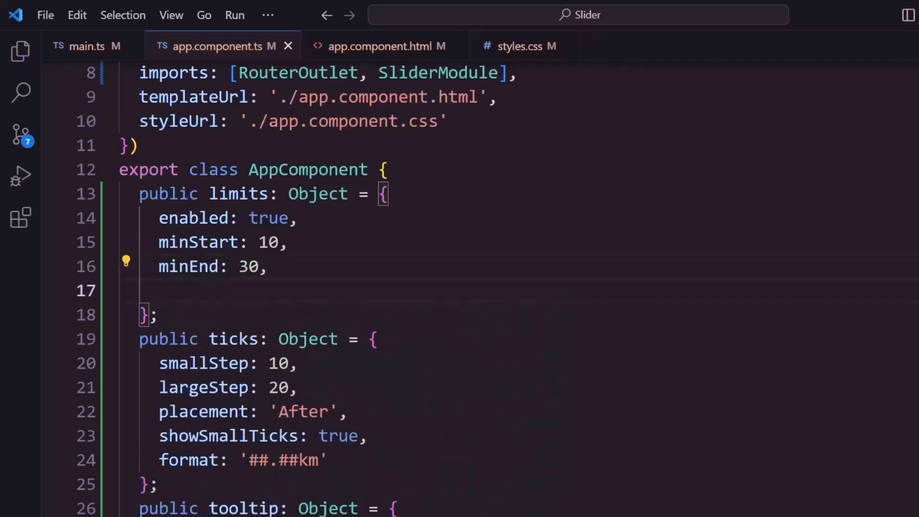
text(maxStart: 40,)
key(Return)
text(maxEnd: 60)
key(ctrl+s)
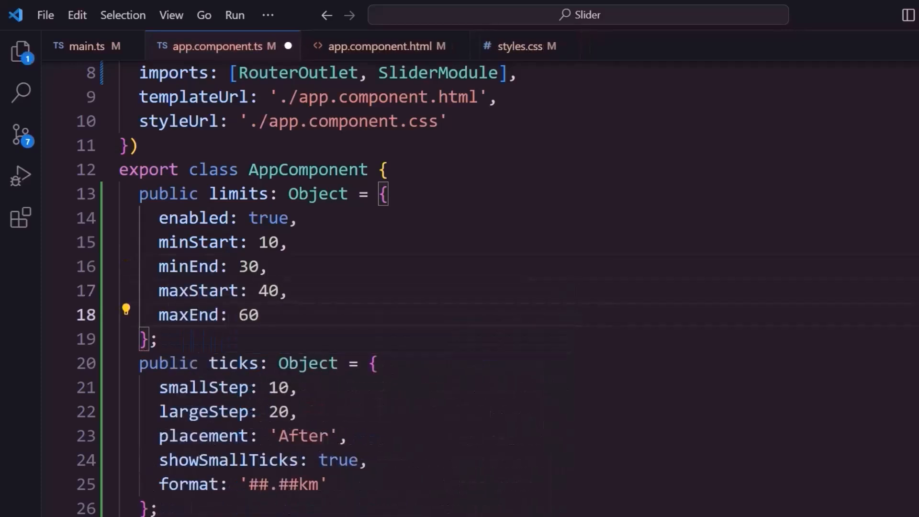
Bind [limits]="limits" on the ejs-slider tag in the template and save
click(374, 46)
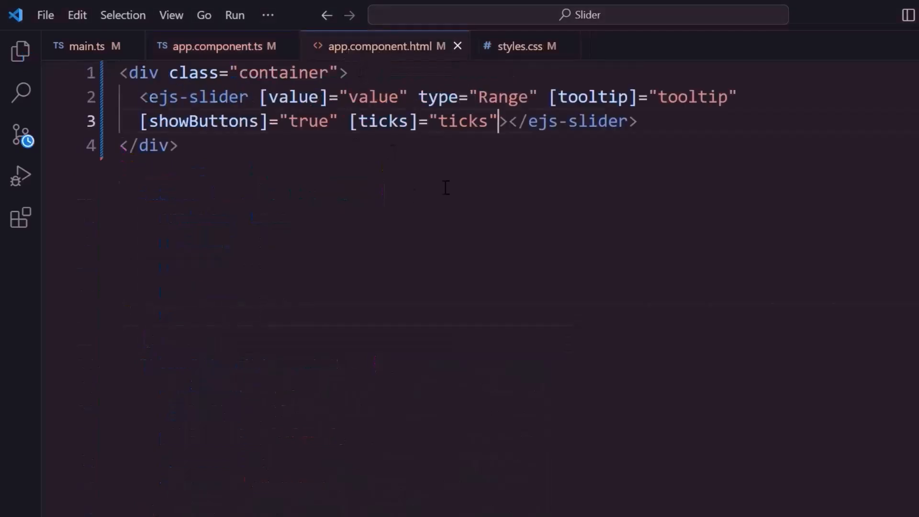
key(Return)
text([]limits]="limits")
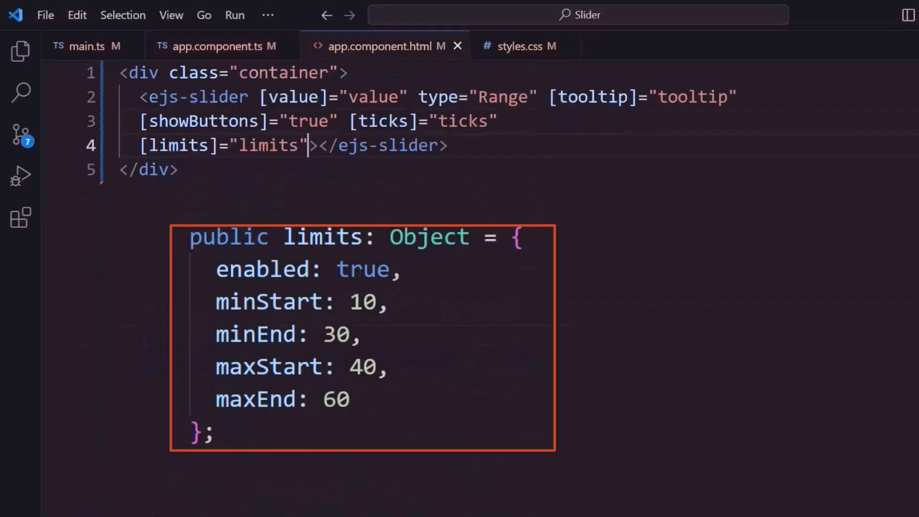
key(ctrl+s)
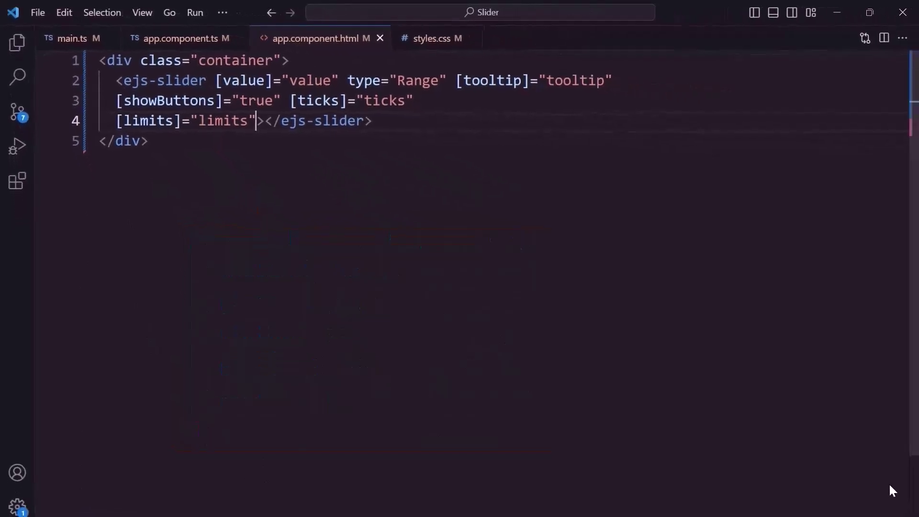
Drag both handles in Chrome to confirm the left stays within 10–30 and the right caps at 60
key(alt+Tab)
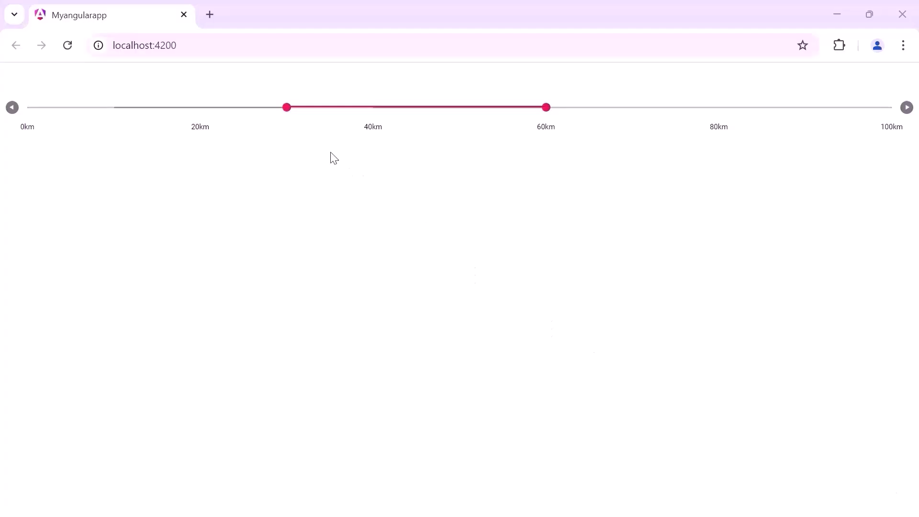
mouse_move(285, 108)
mouse_down()
mouse_move(112, 107)
mouse_move(287, 108)
mouse_up()
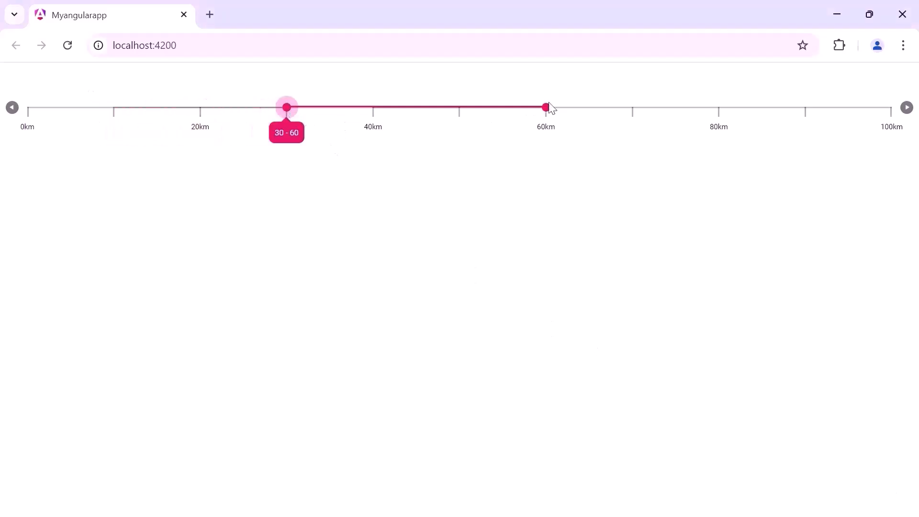
mouse_move(546, 108)
mouse_down()
mouse_move(373, 108)
mouse_move(547, 107)
mouse_up()
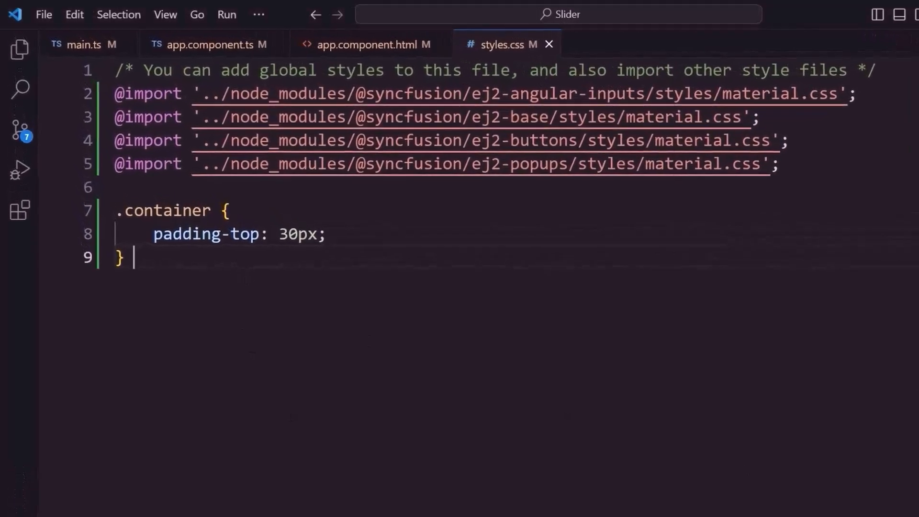
Style .e-handle in styles.css with background #f9920b, border-radius 50% and border 0, save, and view in Chrome
key(Return)
key(Return)
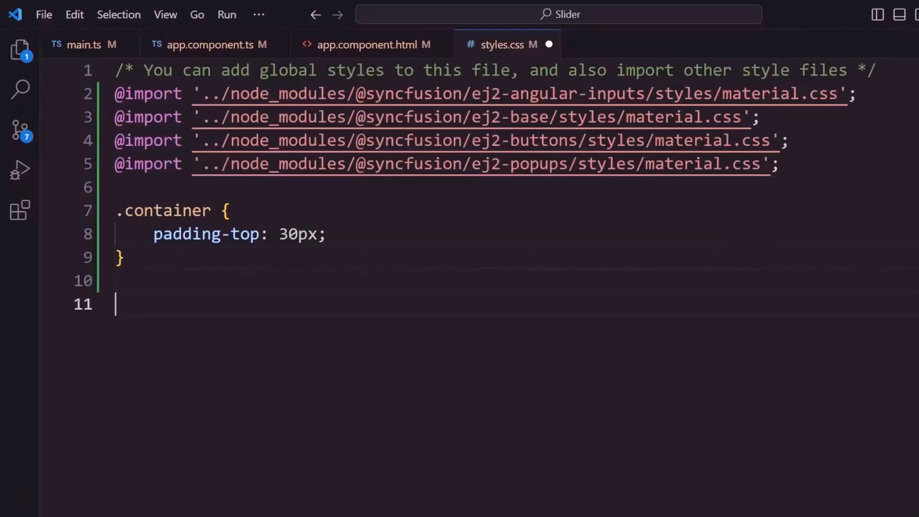
key(ctrl+v)
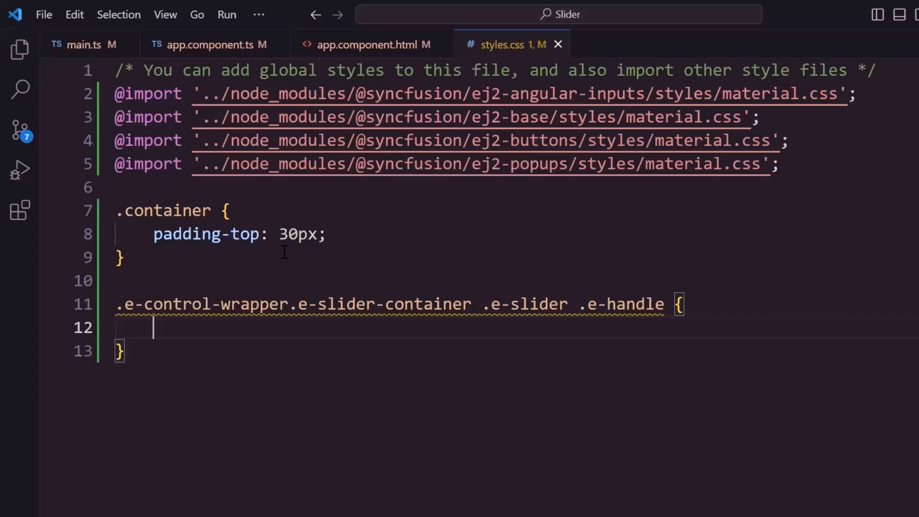
scroll(285, 252, down, 3)
text(background-color: #f9920b;     border-radius: 50%;     border: 0)
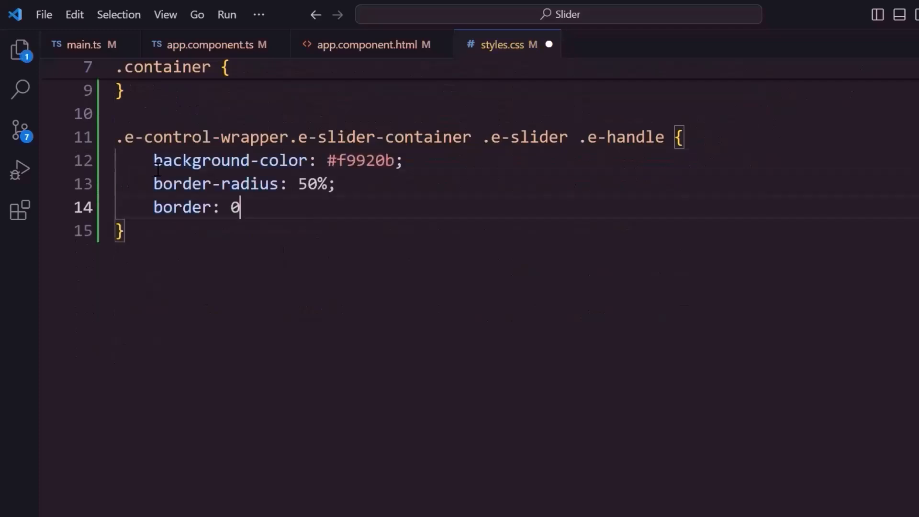
key(ctrl+s)
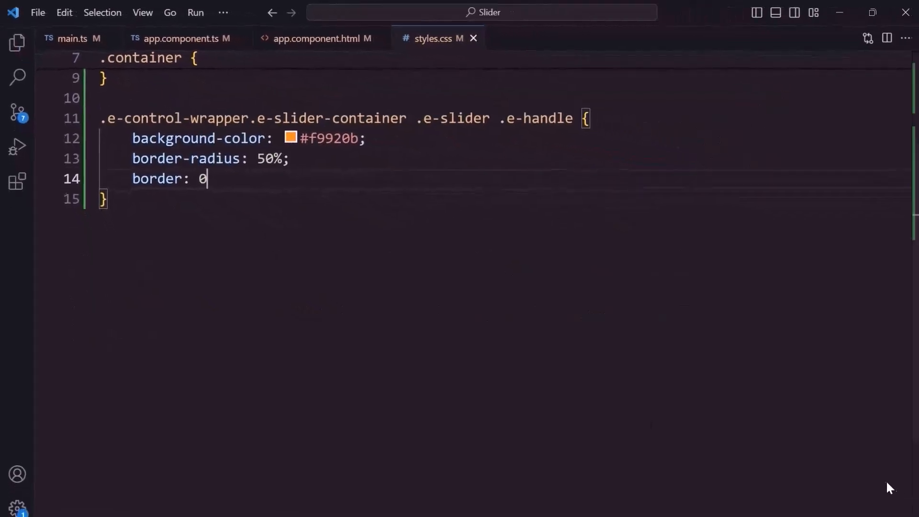
key(alt+Tab)
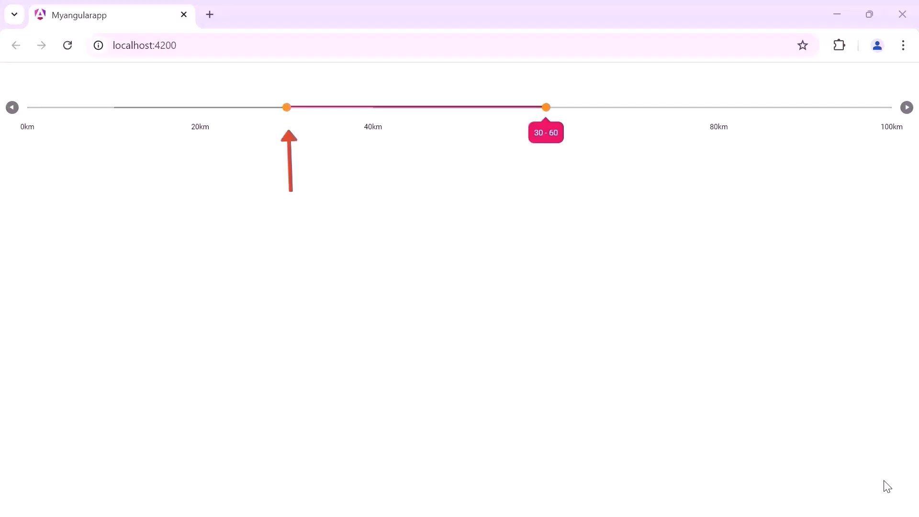